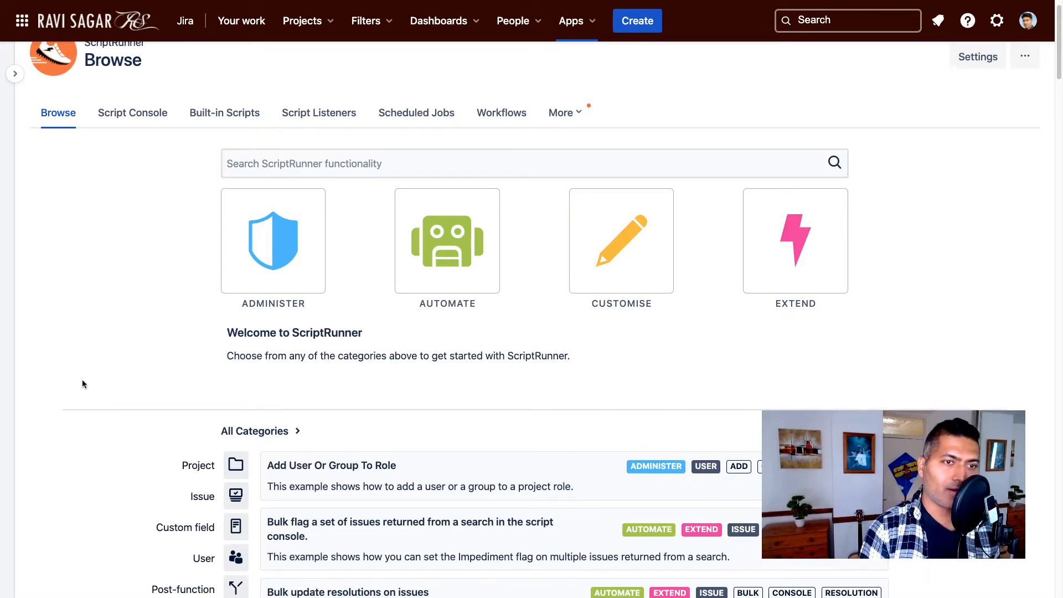
# - Open the ScriptRunner Script Console and set scripts to run as the ScriptRunner Add-On User
pyautogui.scroll(1, 100, 314)
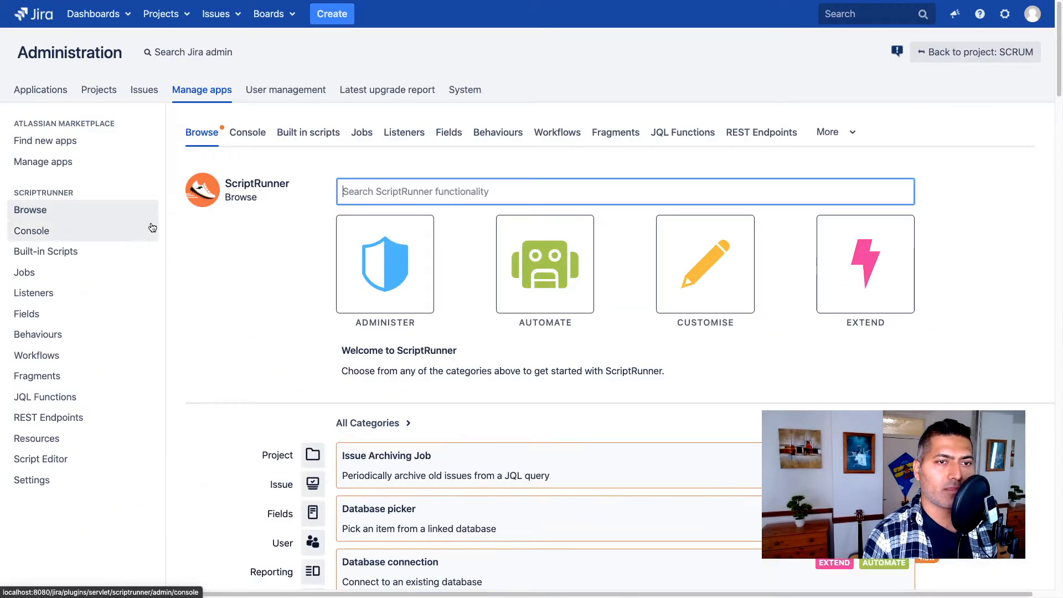
pyautogui.scroll(-2, 222, 249)
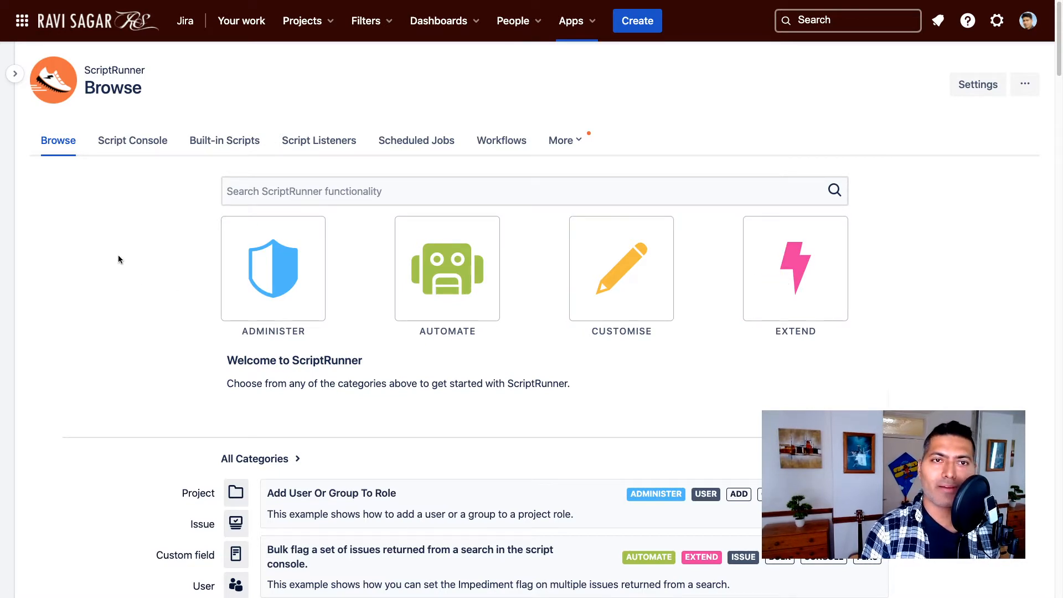
pyautogui.scroll(-3, 118, 256)
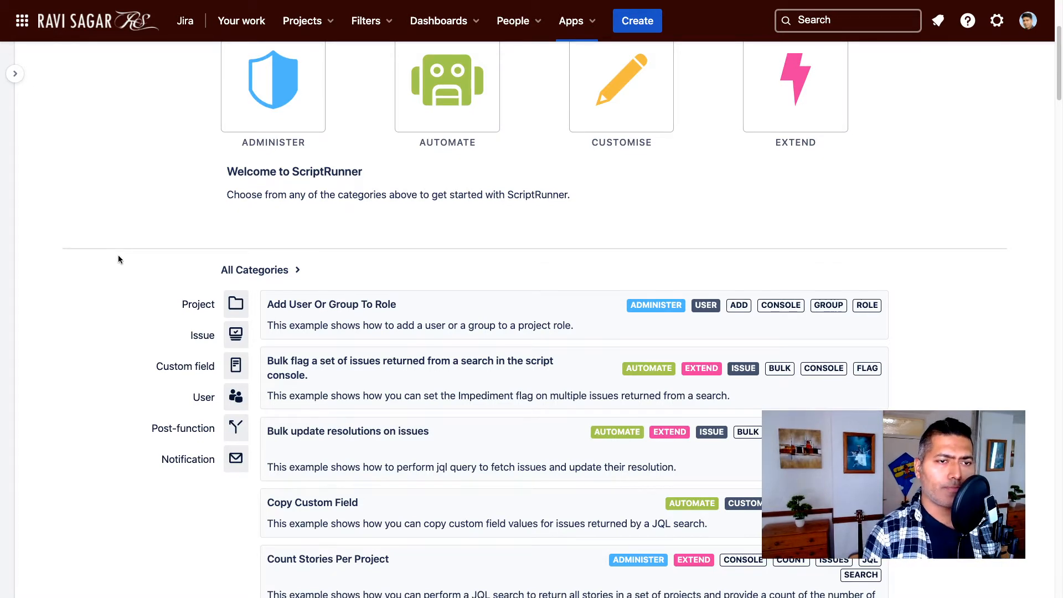
pyautogui.scroll(3, 118, 259)
pyautogui.click(133, 145)
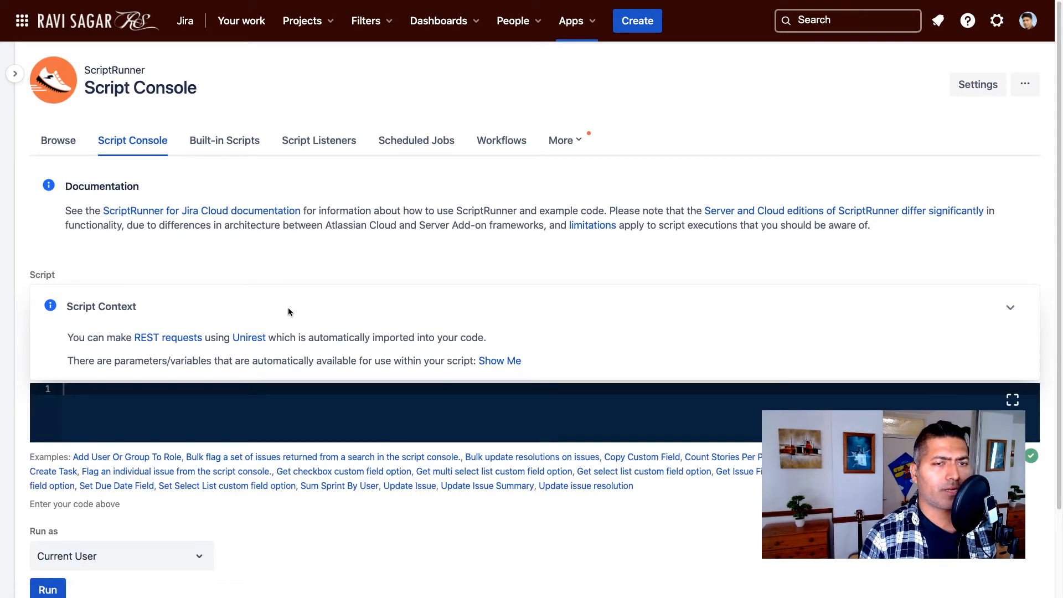
pyautogui.scroll(-3, 288, 312)
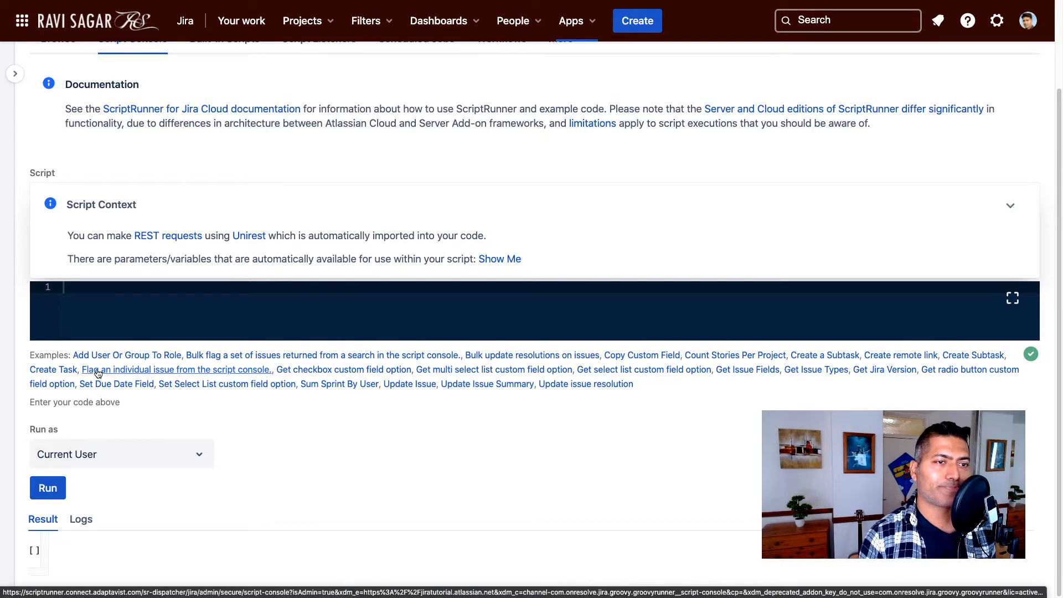
pyautogui.click(185, 461)
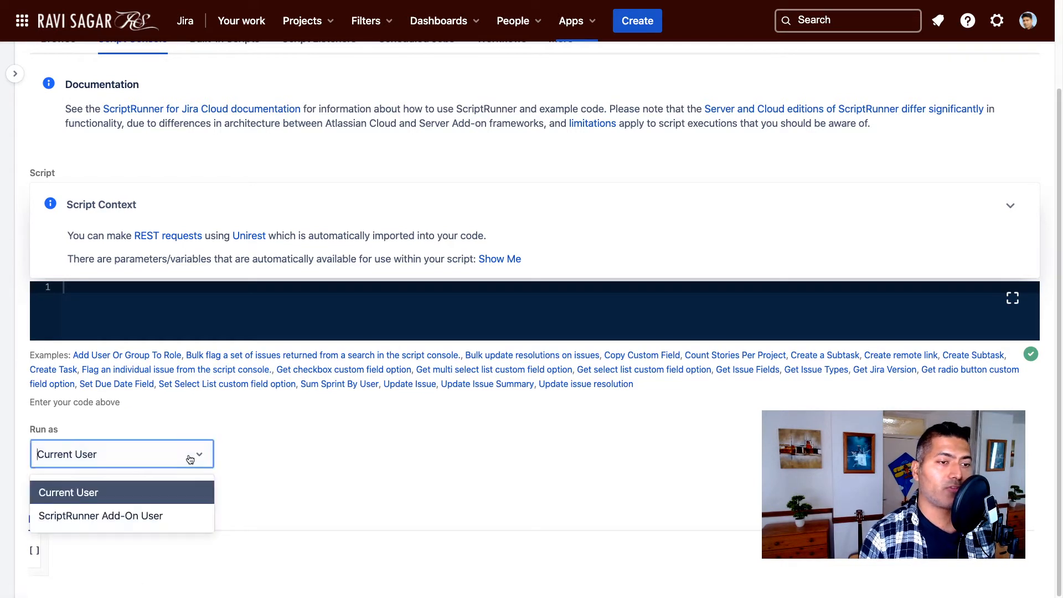
pyautogui.click(167, 516)
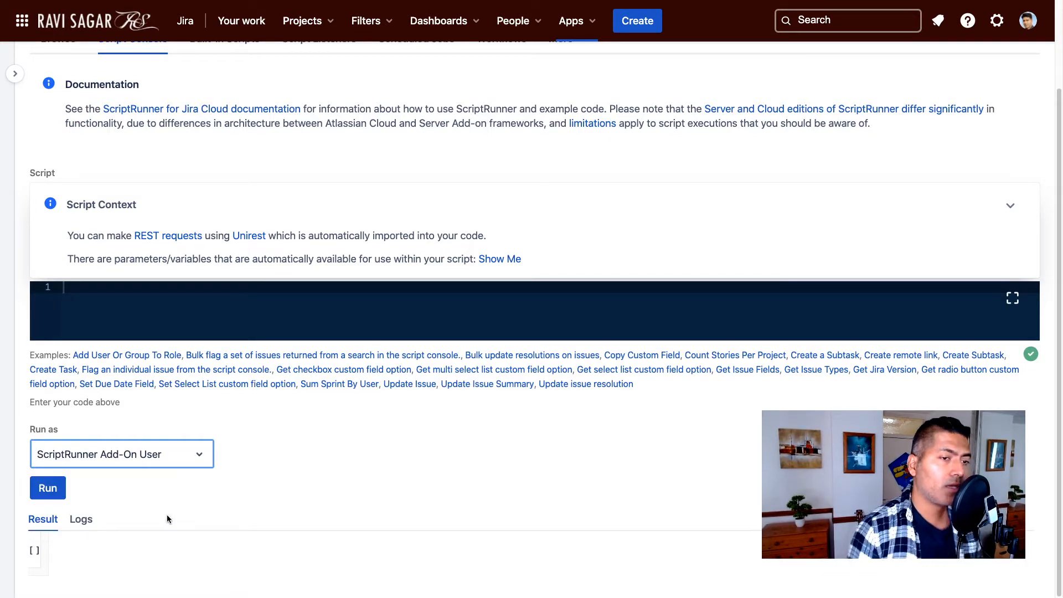
pyautogui.click(288, 477)
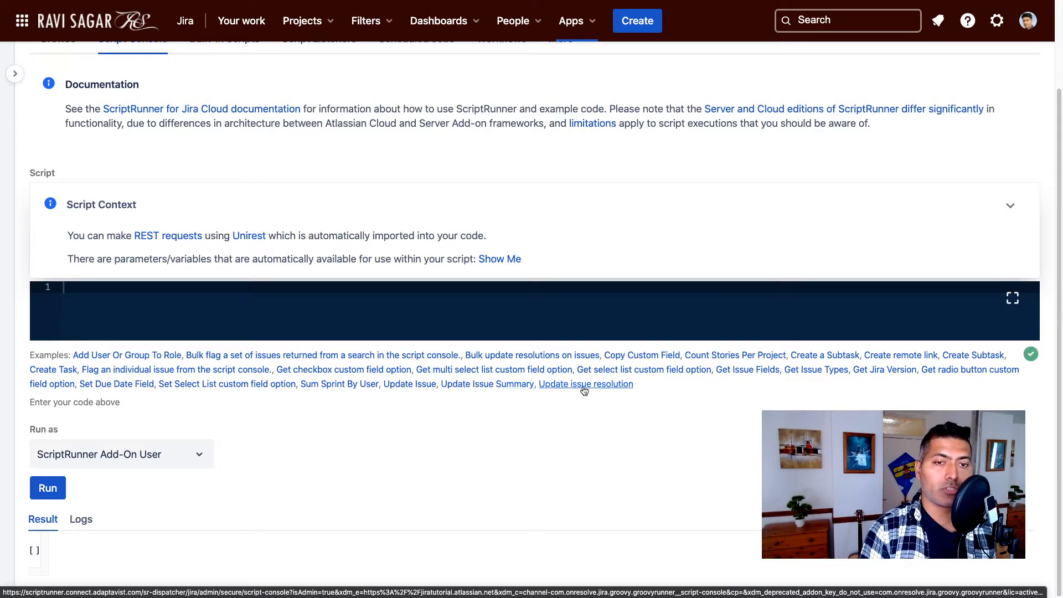
# - Load the Get Issue Fields example into the script console and review its REST request code
pyautogui.click(745, 370)
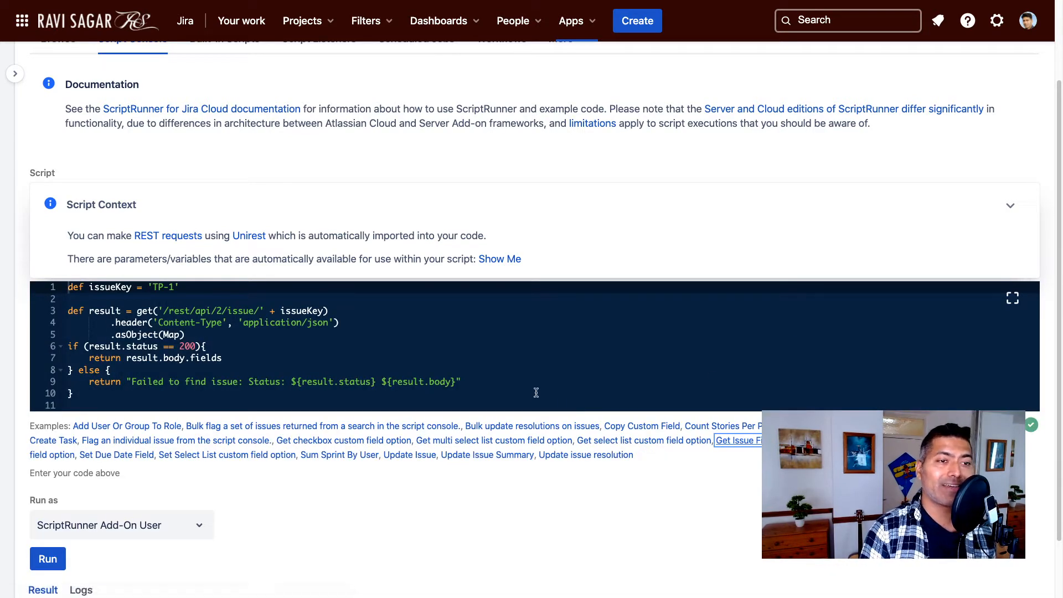
pyautogui.click(476, 365)
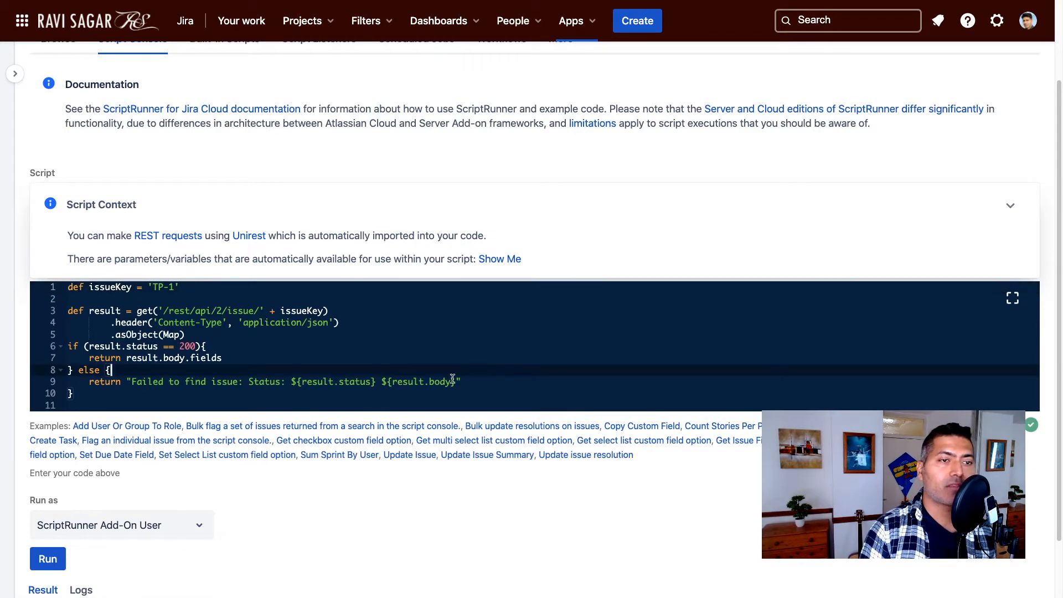
pyautogui.scroll(-2, 432, 357)
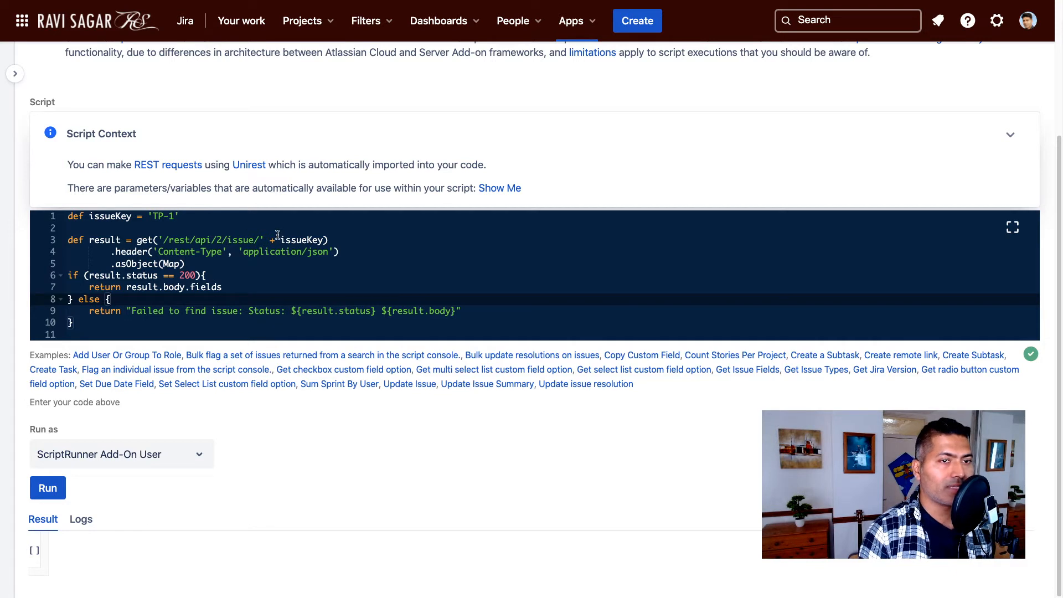
pyautogui.moveTo(337, 239); pyautogui.dragTo(115, 241)
pyautogui.click(205, 266)
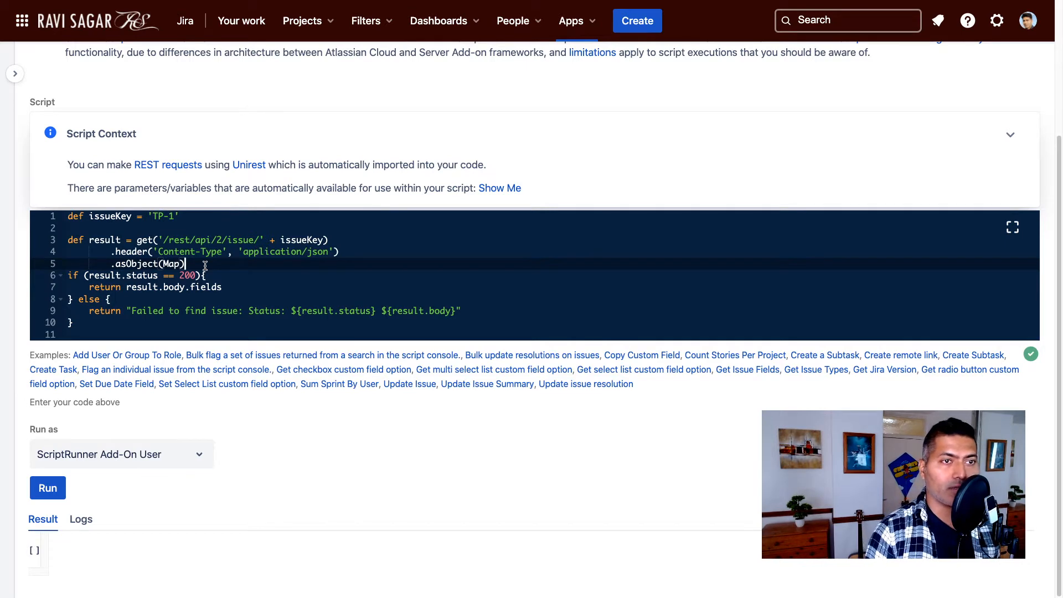
pyautogui.moveTo(139, 328); pyautogui.dragTo(69, 227)
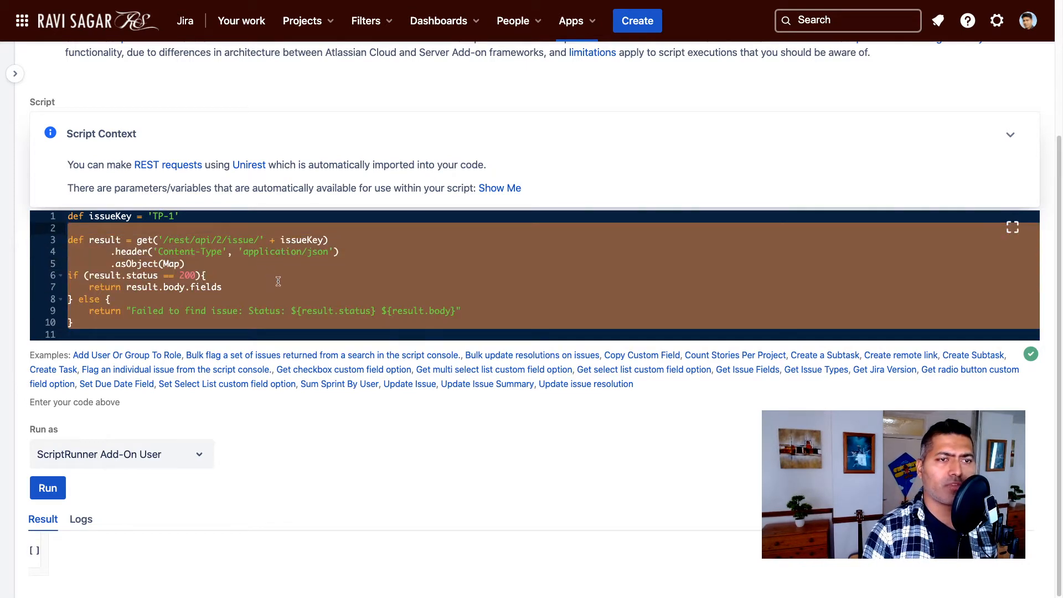
# - Configure the Bulk Fix Resolutions built-in script with the filter Creative Next Gen SCRUM and the new resolution Hardware failure
pyautogui.scroll(5, 278, 282)
pyautogui.click(236, 145)
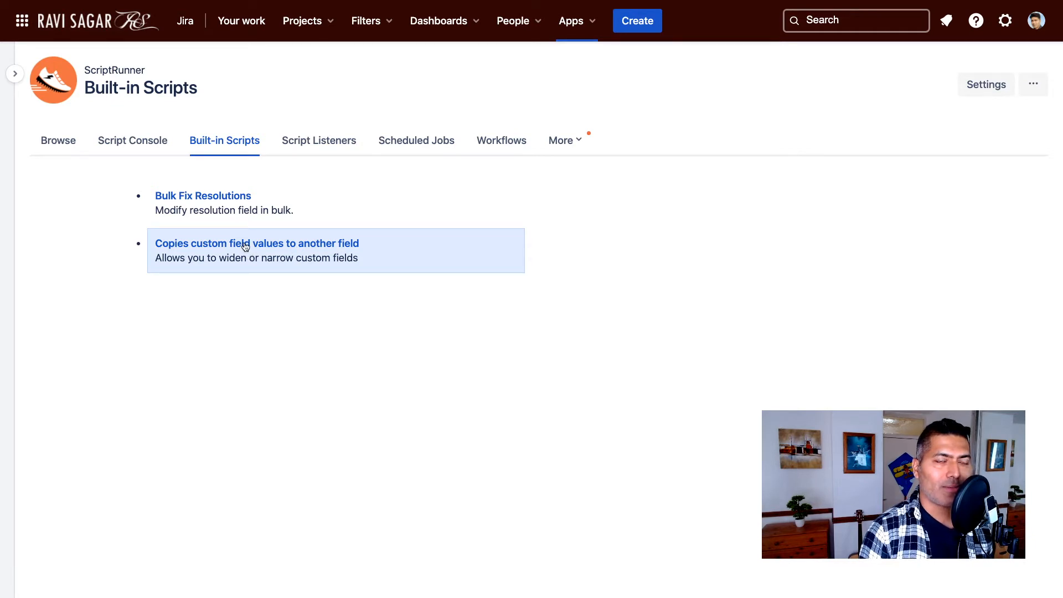
pyautogui.click(211, 194)
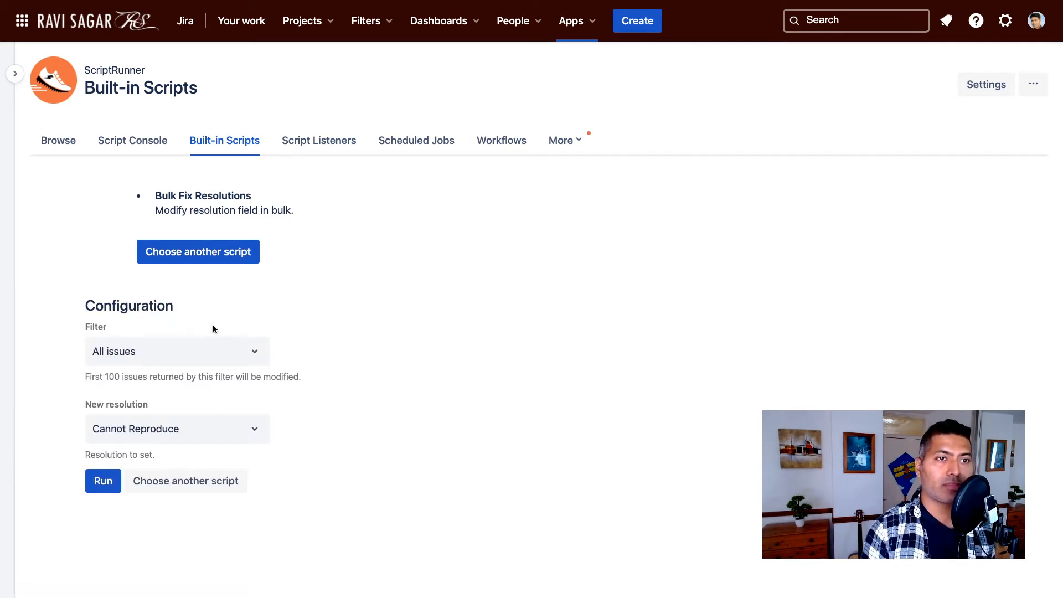
pyautogui.click(238, 359)
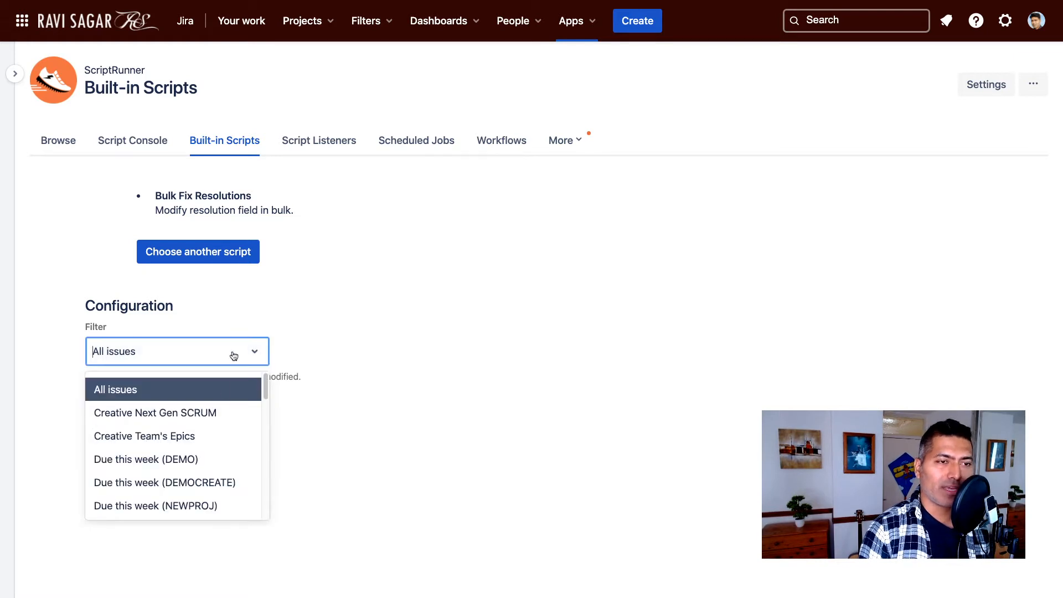
pyautogui.click(201, 416)
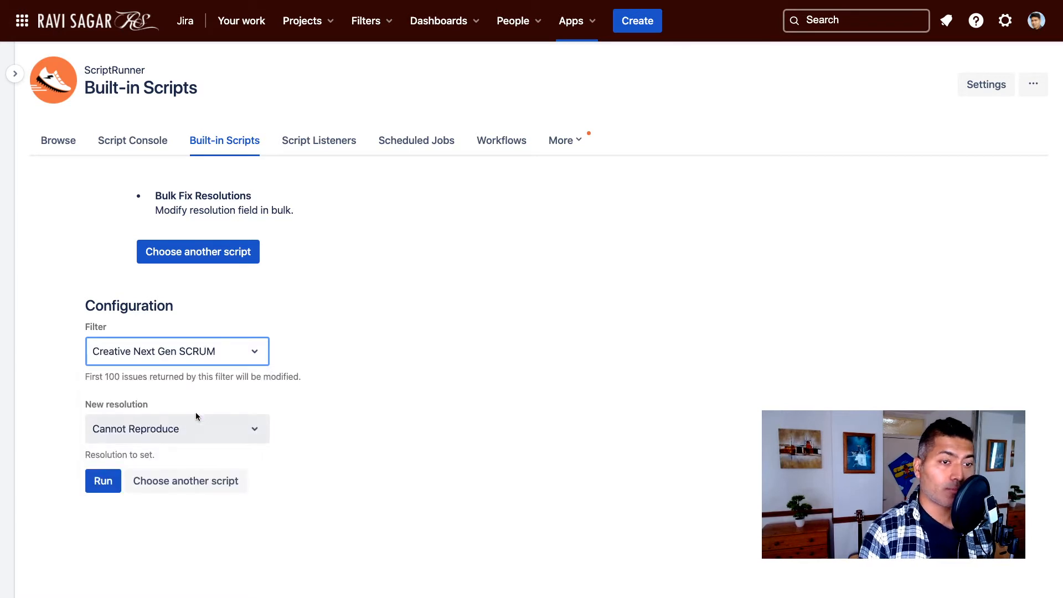
pyautogui.click(241, 429)
pyautogui.click(180, 433)
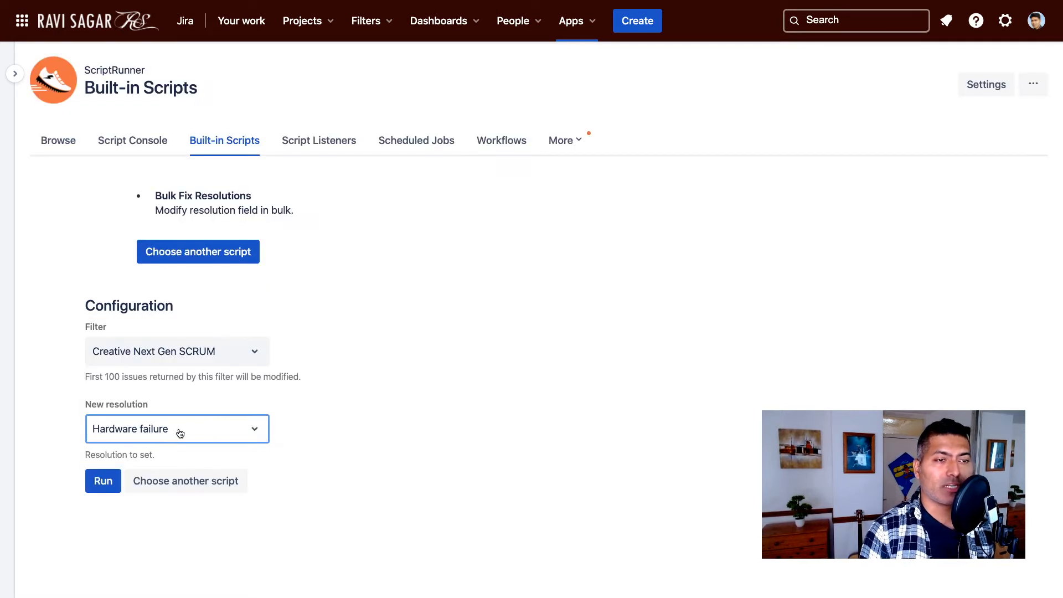
# - Switch to the built-in script that copies custom field values to another field
pyautogui.click(257, 253)
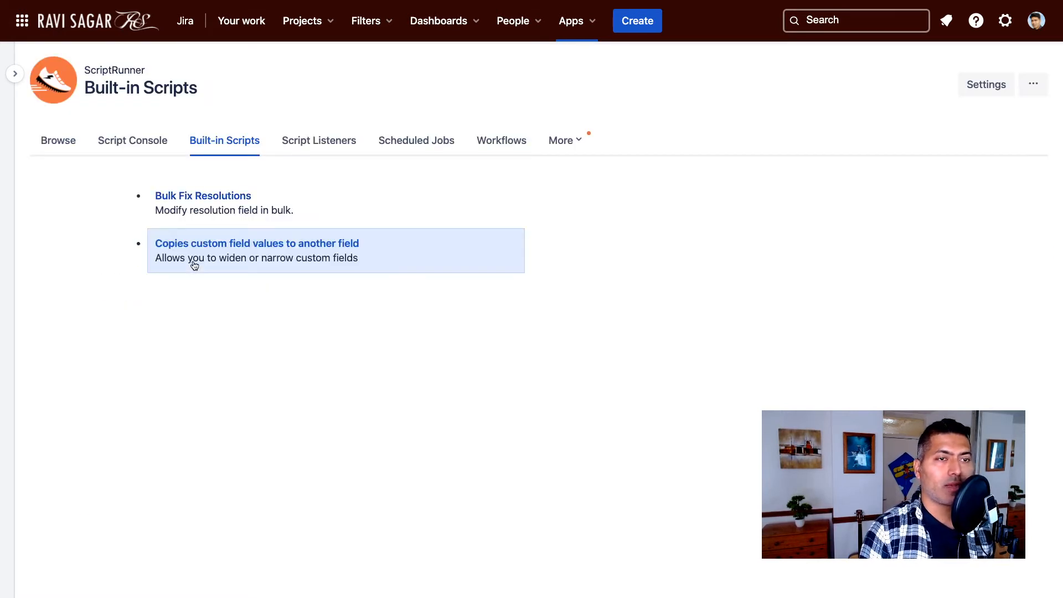
pyautogui.click(271, 247)
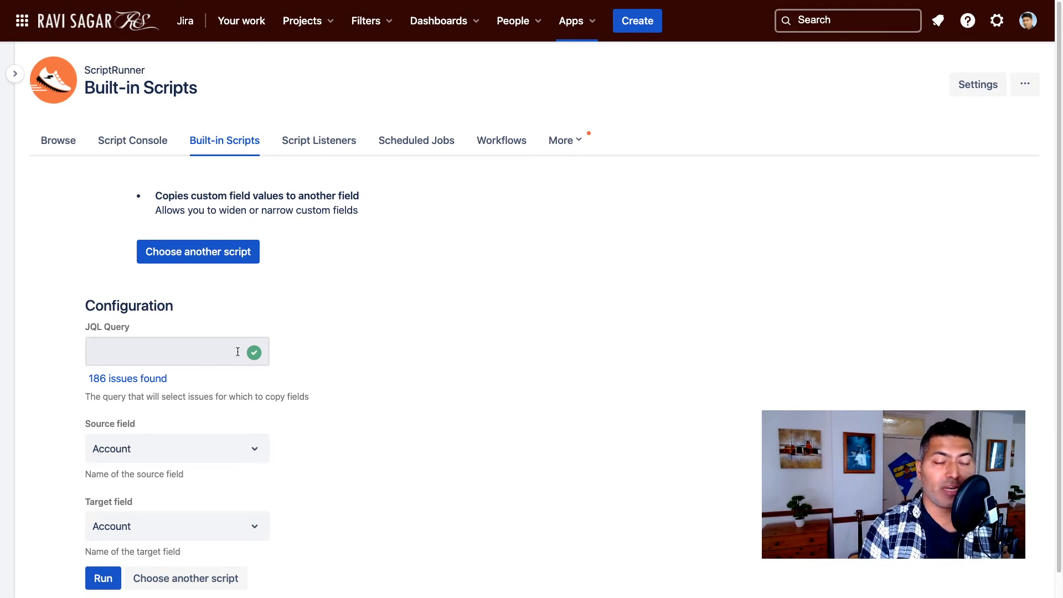
# - Start a new script listener in the Script Listeners section of ScriptRunner
pyautogui.click(314, 143)
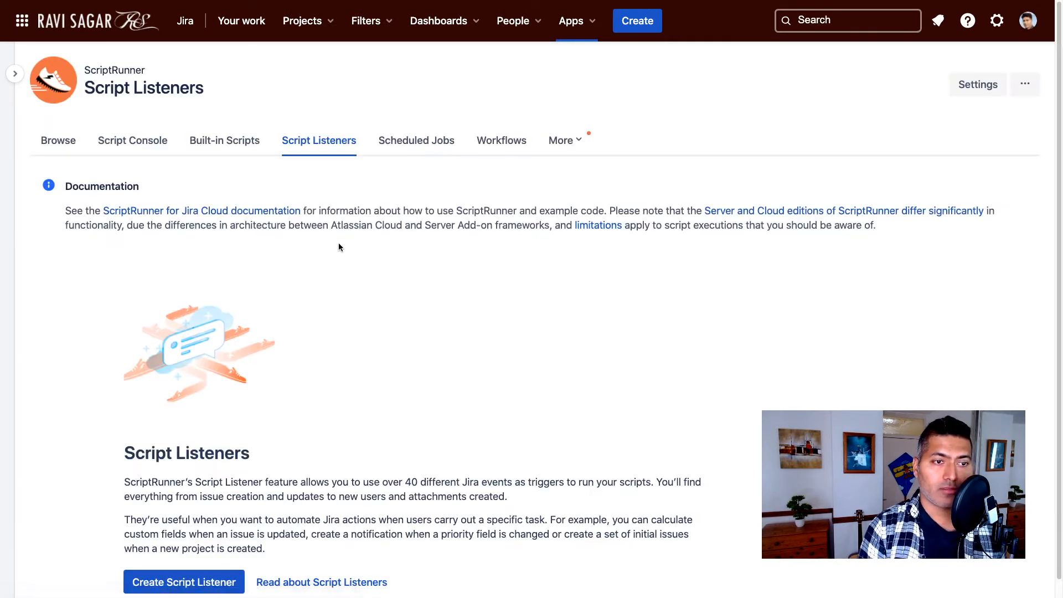
pyautogui.scroll(-1, 338, 242)
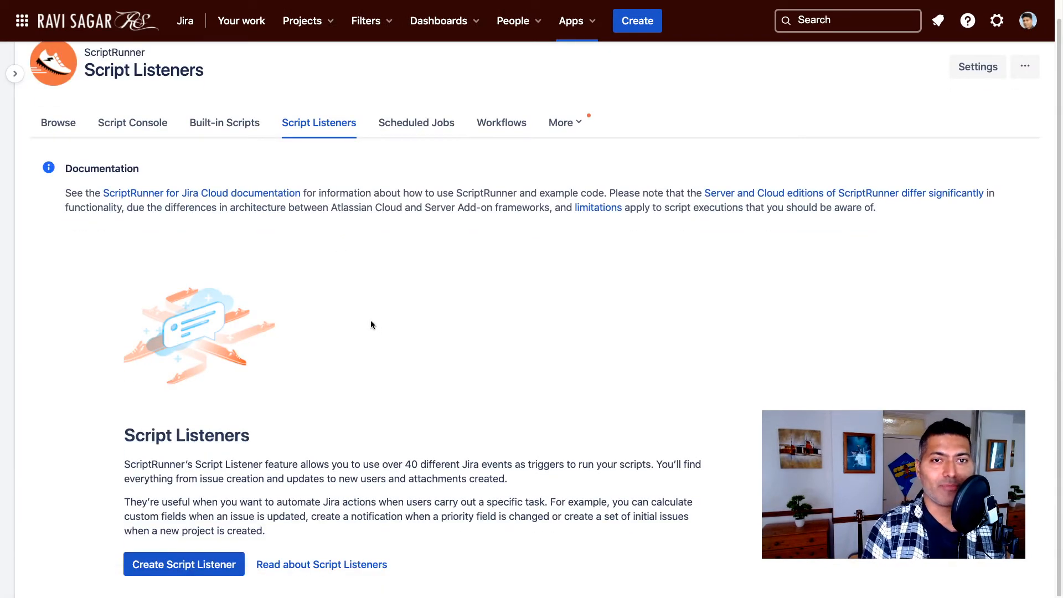
pyautogui.click(201, 564)
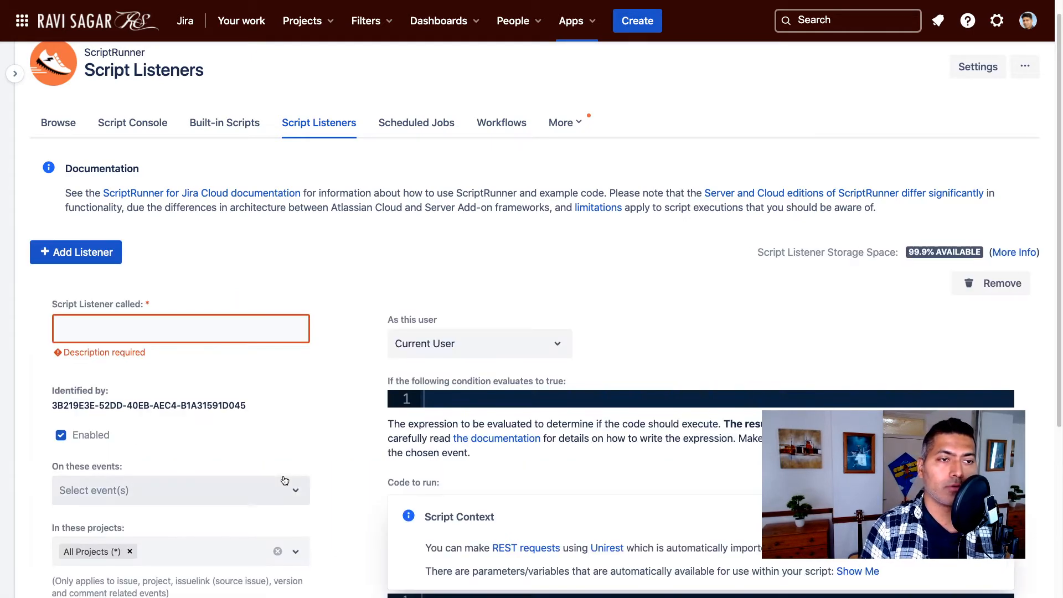
# - Examine the new script listener's form, including its name, events, projects, user and condition fields
pyautogui.scroll(-4, 318, 444)
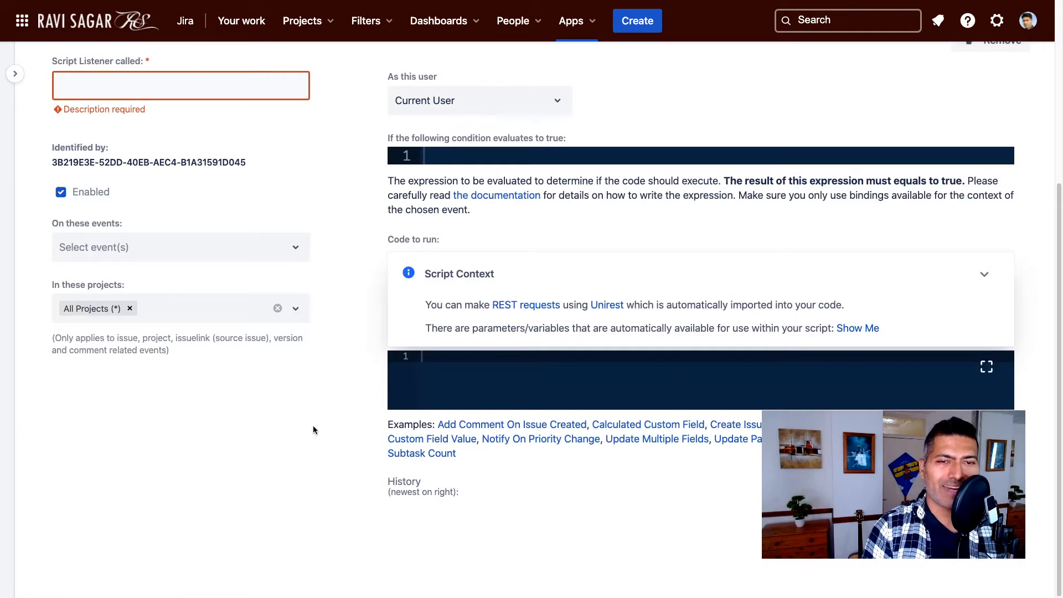
pyautogui.scroll(5, 313, 426)
pyautogui.scroll(-4, 315, 424)
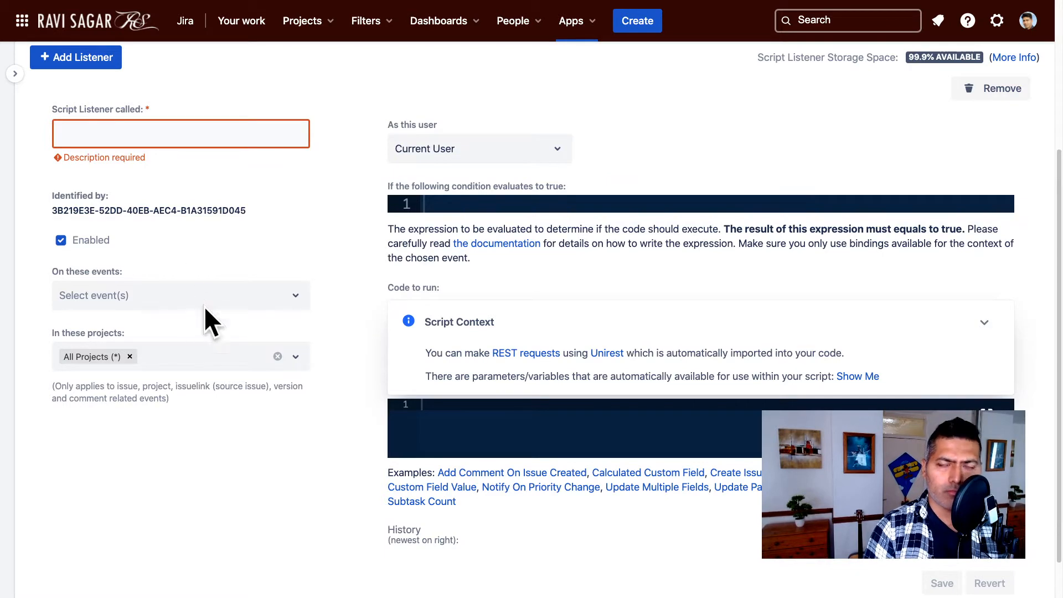
pyautogui.scroll(4, 222, 347)
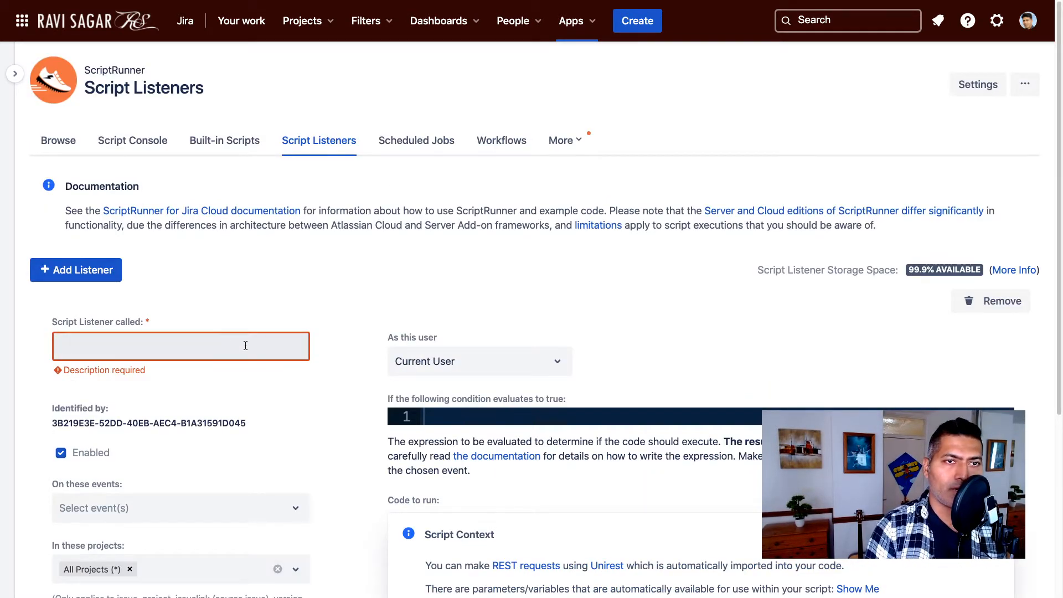
pyautogui.scroll(-5, 245, 346)
pyautogui.scroll(2, 285, 354)
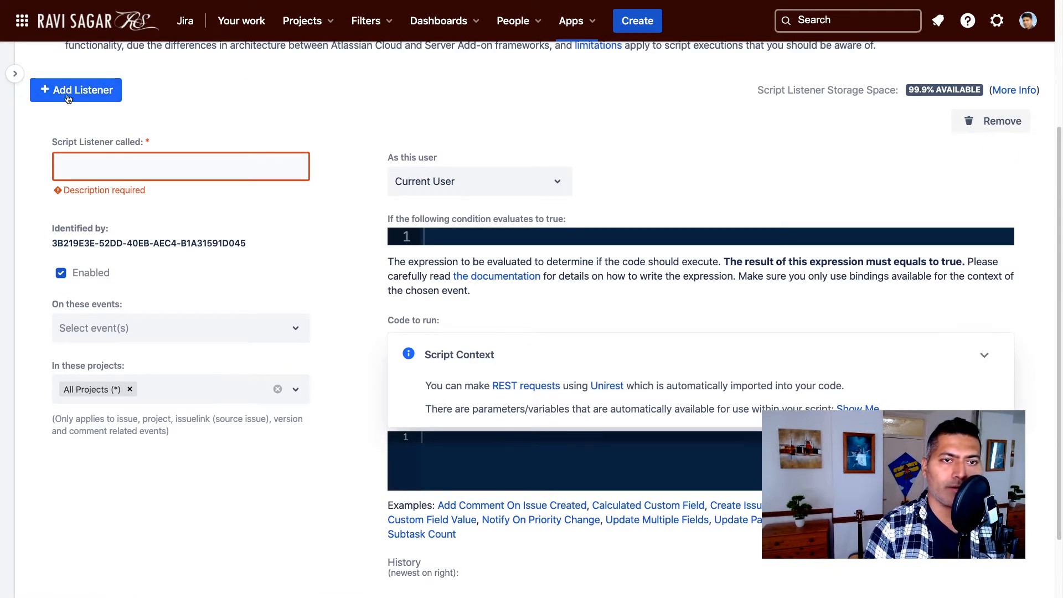
pyautogui.click(567, 232)
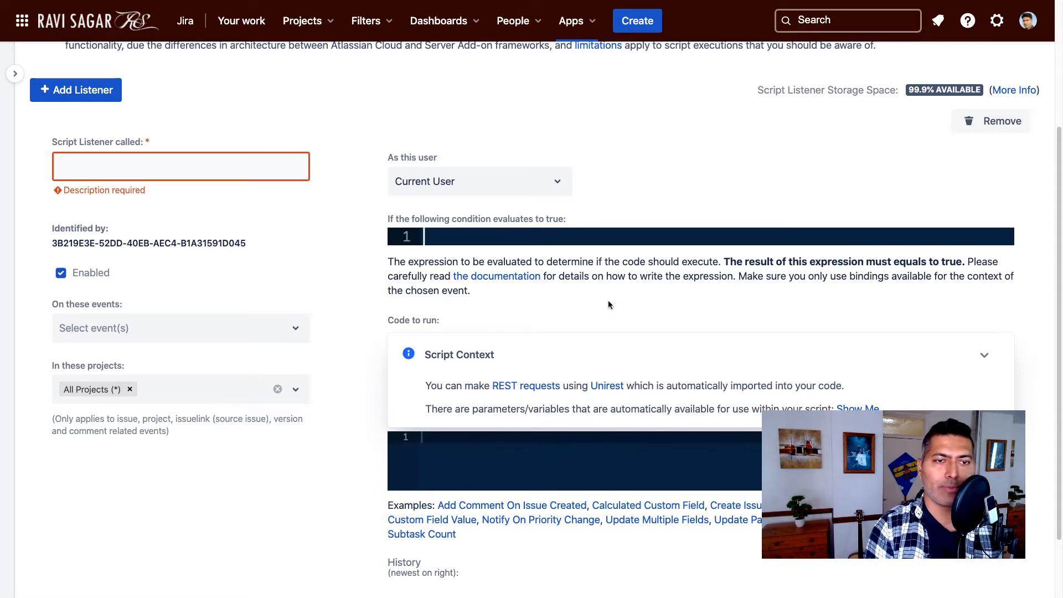
# - Load the Add Comment On Issue Created example as the listener's code to run and review it
pyautogui.click(529, 453)
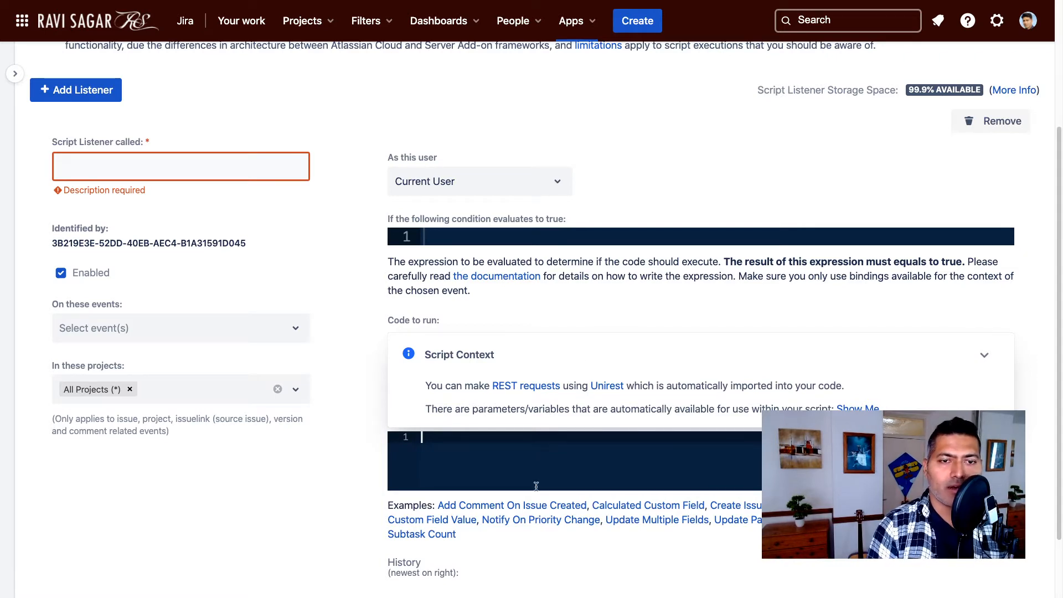
pyautogui.click(535, 506)
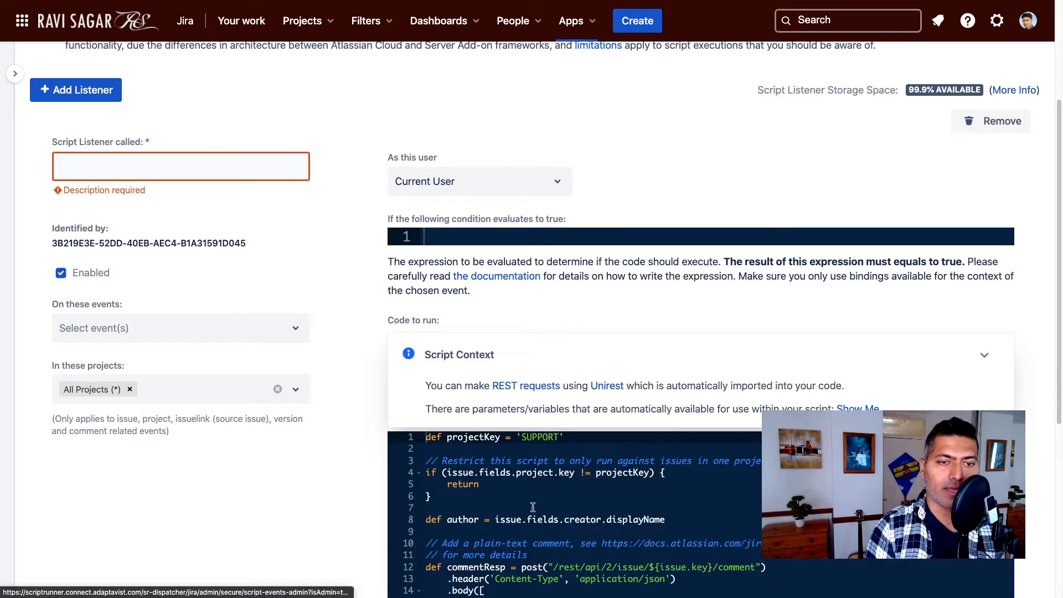
pyautogui.scroll(-5, 571, 438)
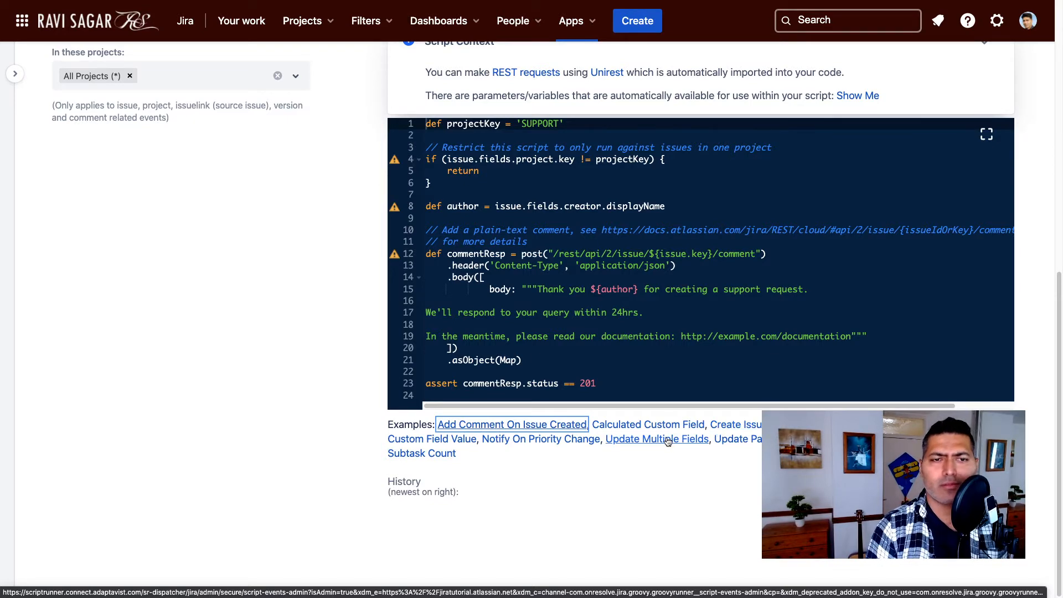
# - Start a new scheduled job in ScriptRunner's Scheduled Jobs section and dismiss its introduction dialog
pyautogui.scroll(10, 668, 441)
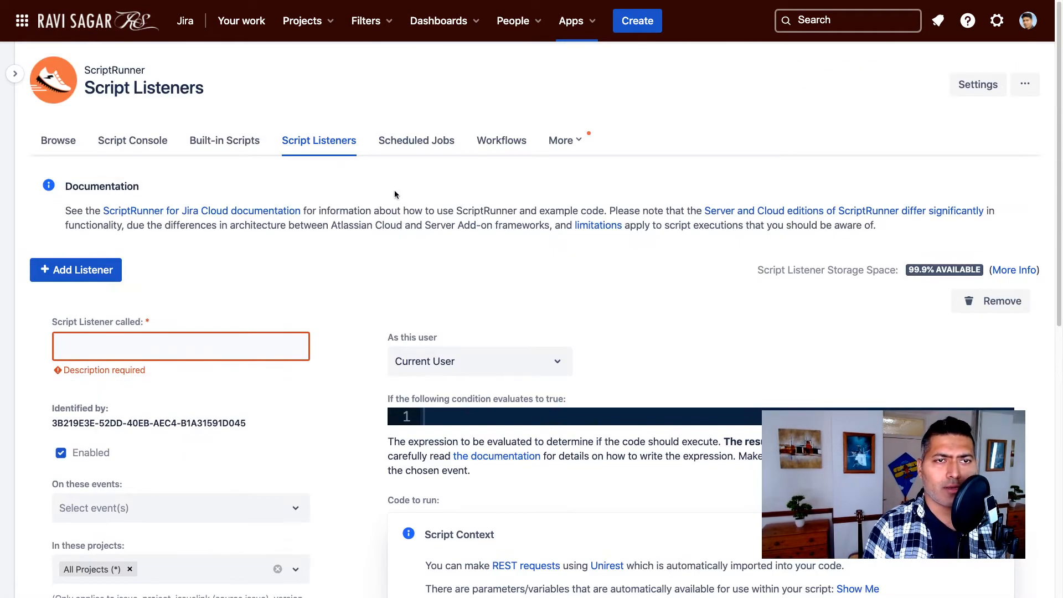
pyautogui.click(418, 146)
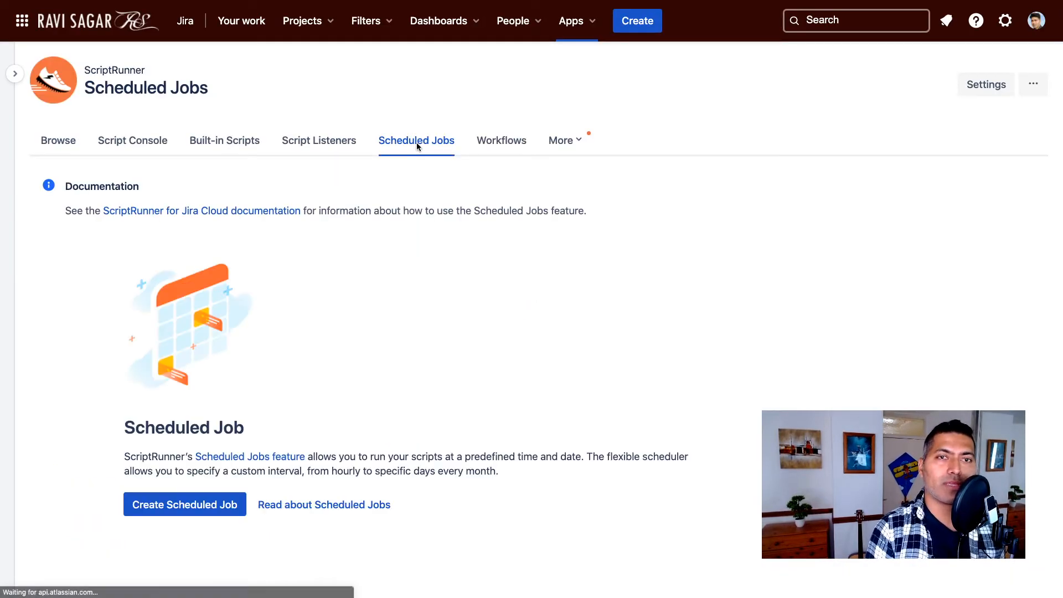
pyautogui.click(185, 504)
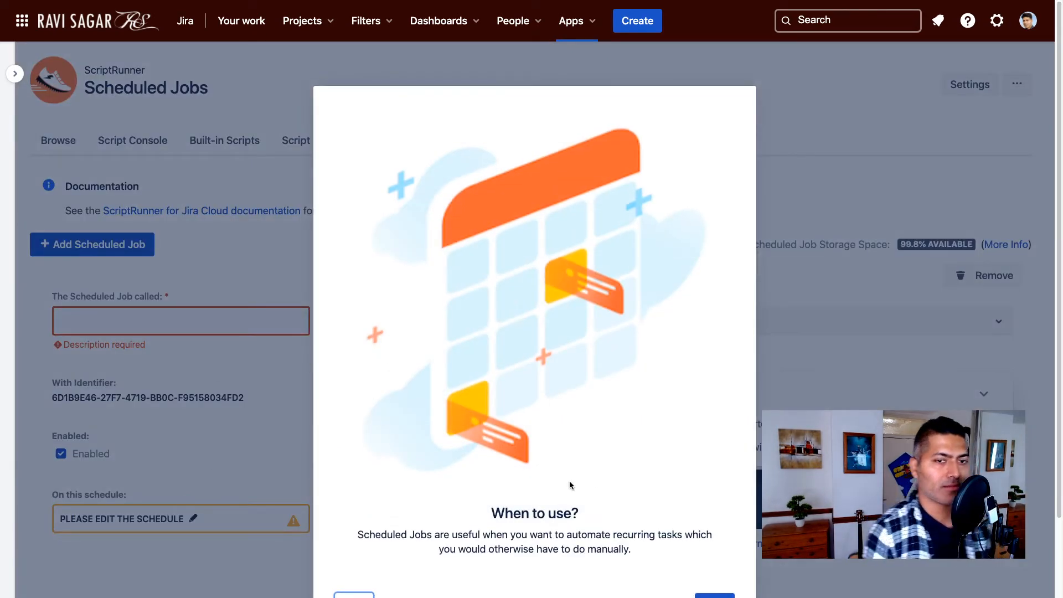
pyautogui.scroll(-2, 609, 490)
pyautogui.click(351, 513)
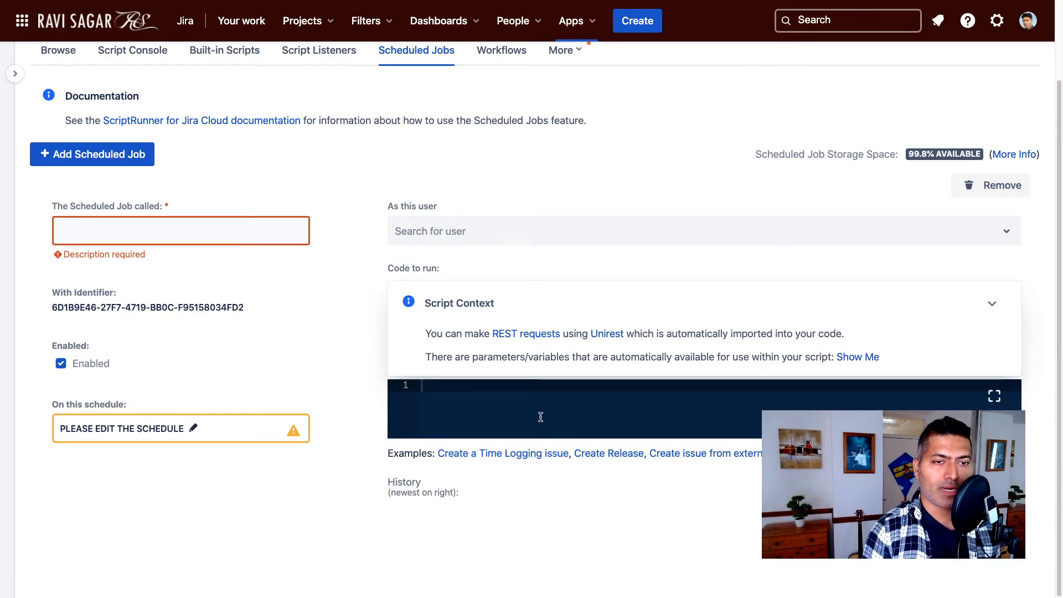
# - Load the Create a Time Logging issue example as the scheduled job's code and review its REST request for issue types
pyautogui.click(510, 454)
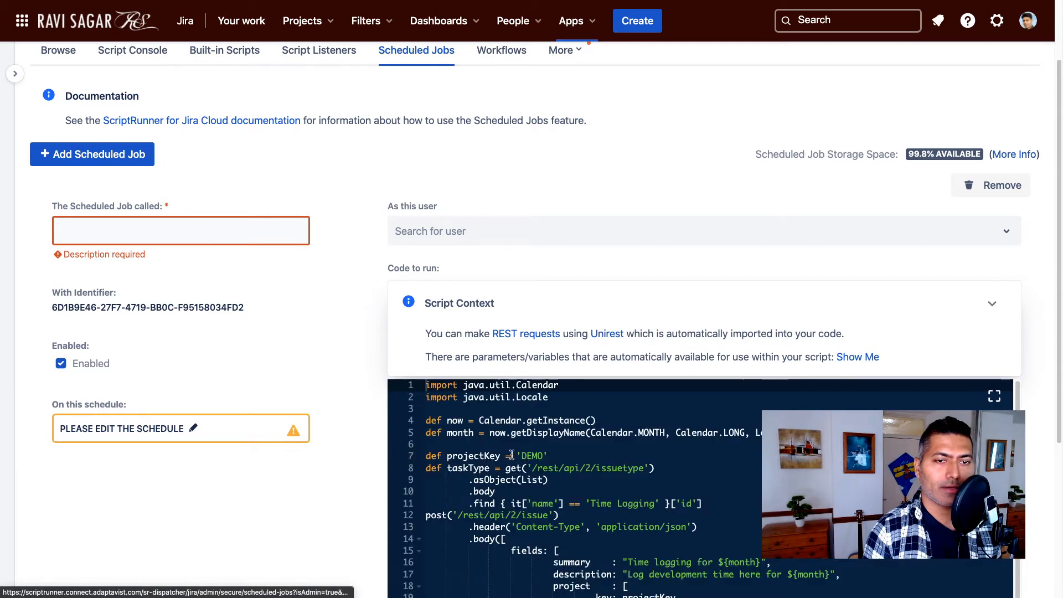
pyautogui.scroll(-5, 512, 448)
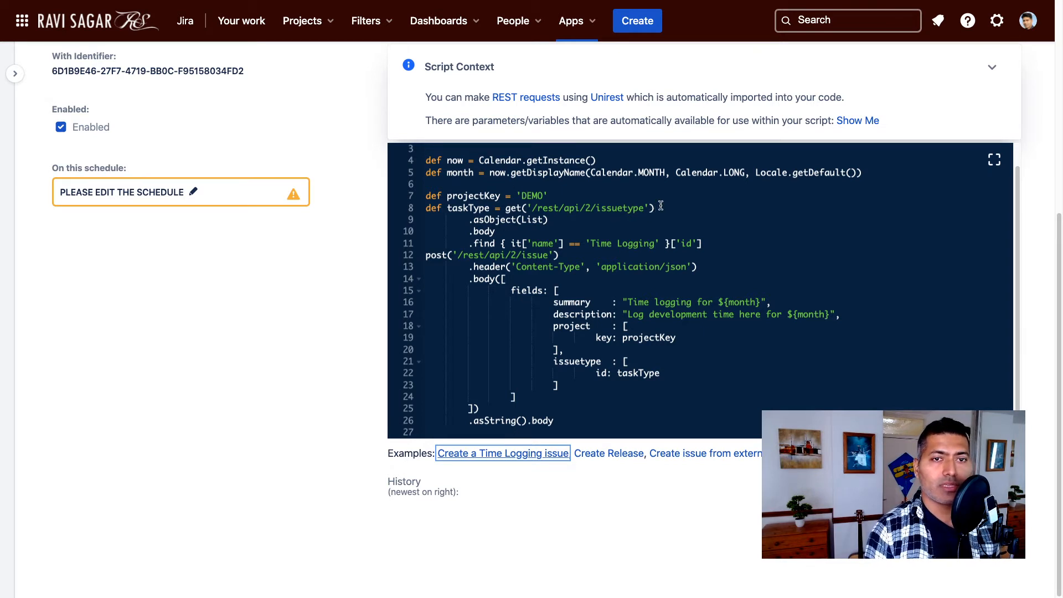
pyautogui.moveTo(657, 208); pyautogui.dragTo(486, 209)
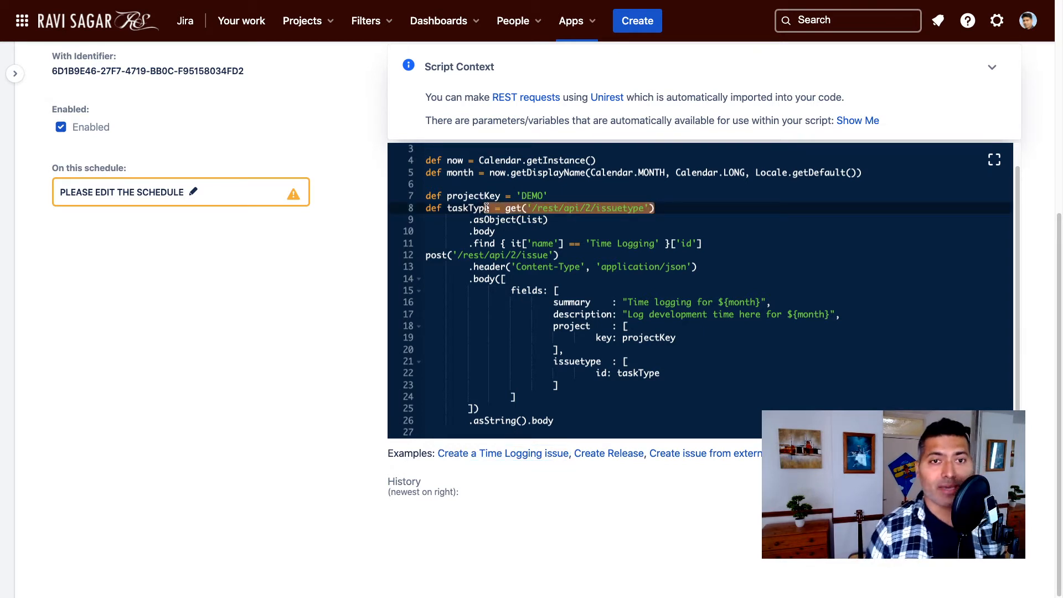
pyautogui.scroll(5, 476, 232)
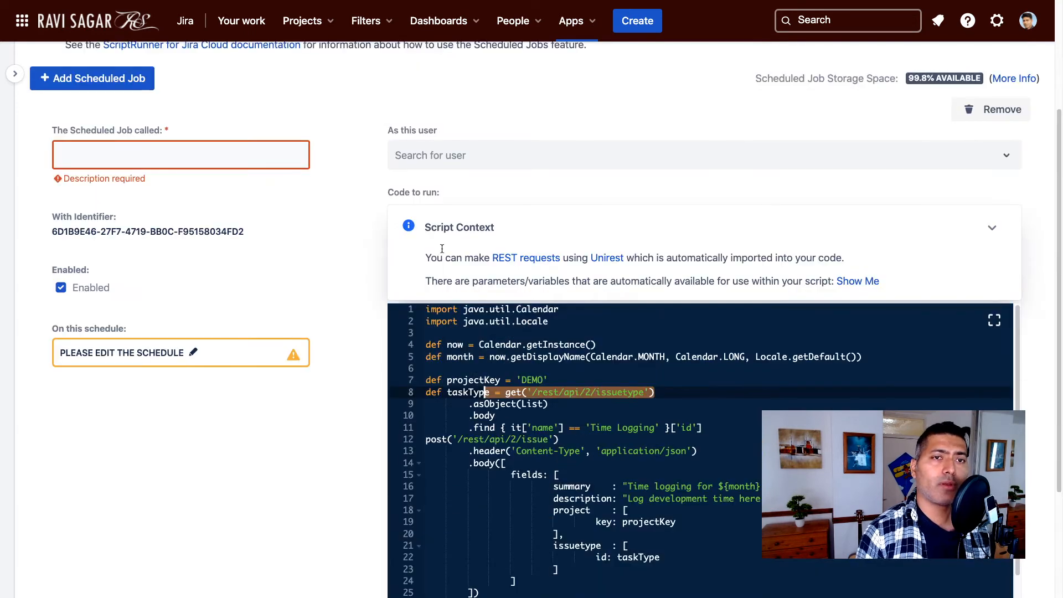
pyautogui.scroll(3, 483, 234)
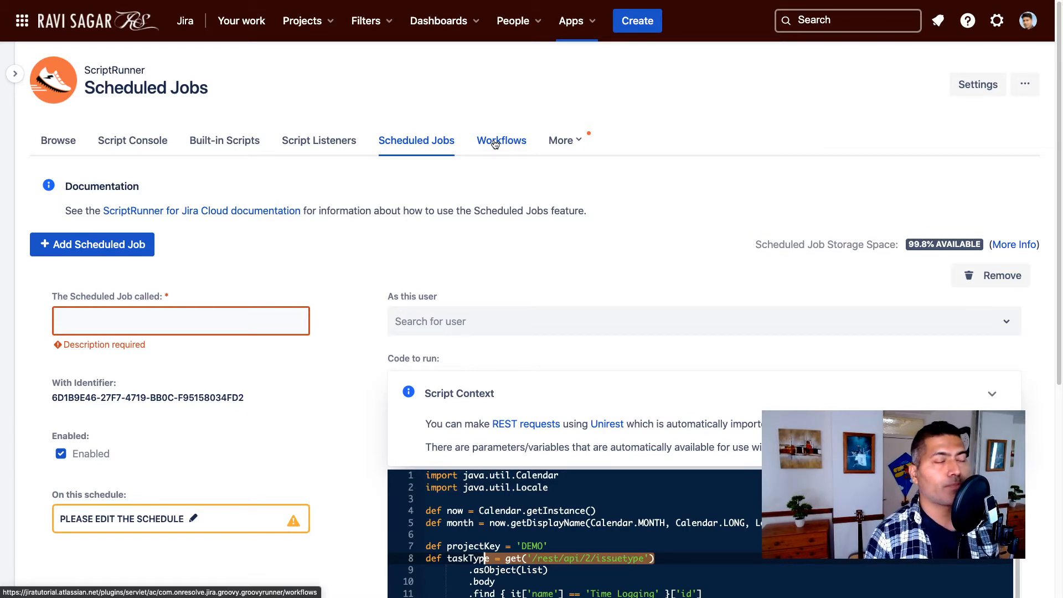
# - View ScriptRunner's Workflows section, skip its introduction dialog, and list the additional ScriptRunner features
pyautogui.click(497, 141)
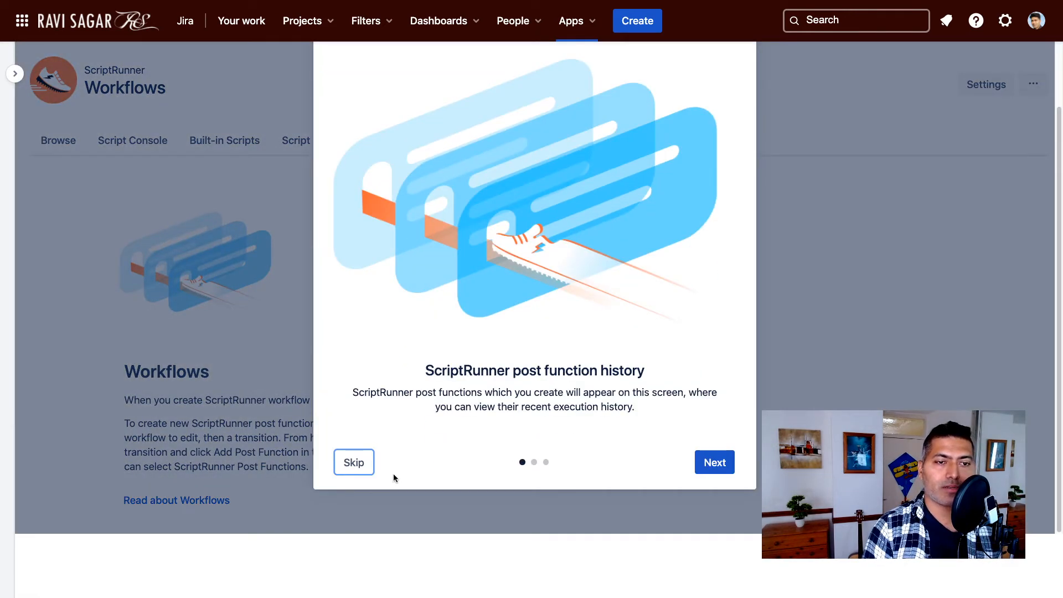
pyautogui.click(354, 462)
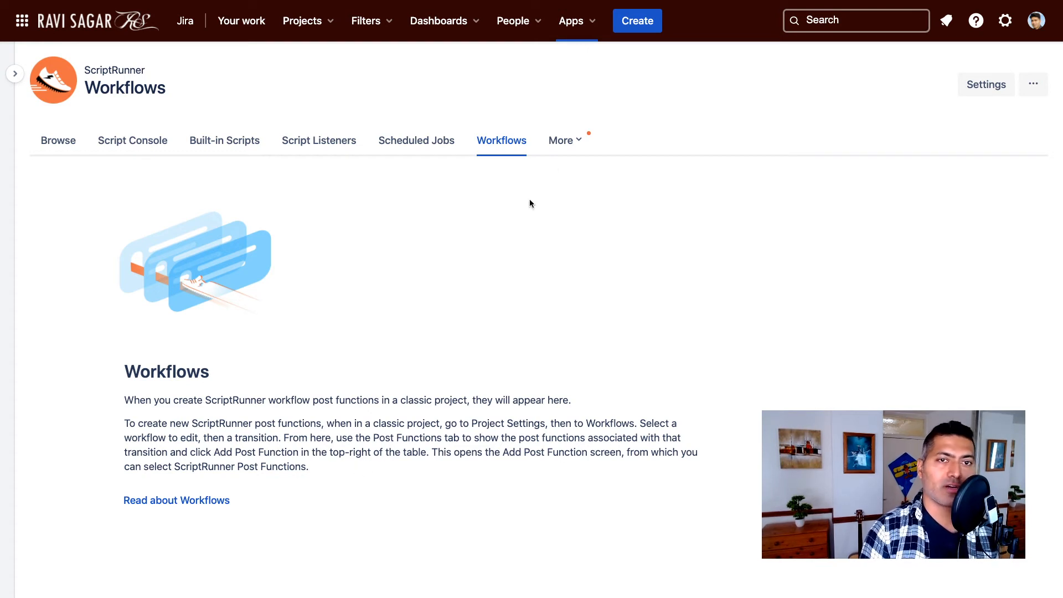
pyautogui.click(578, 141)
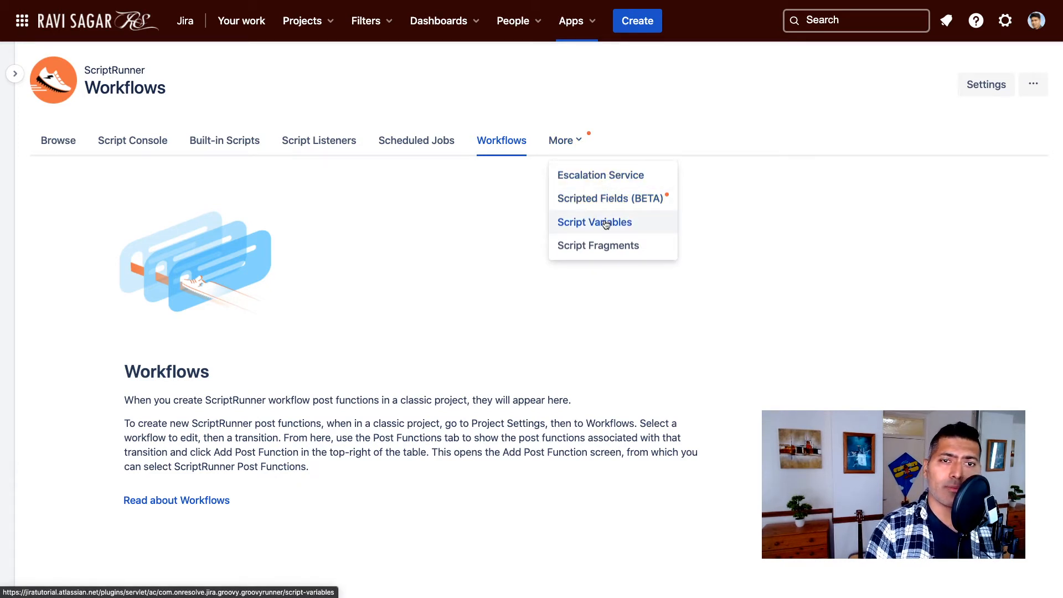
# - Load the Update issue resolution example into the Script Console
pyautogui.click(101, 147)
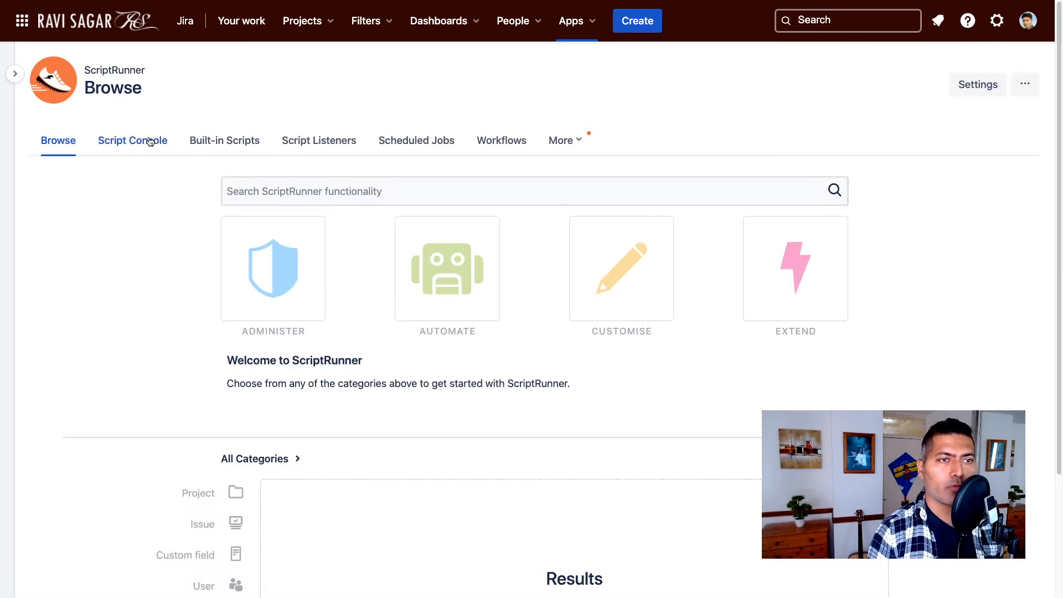
pyautogui.click(150, 141)
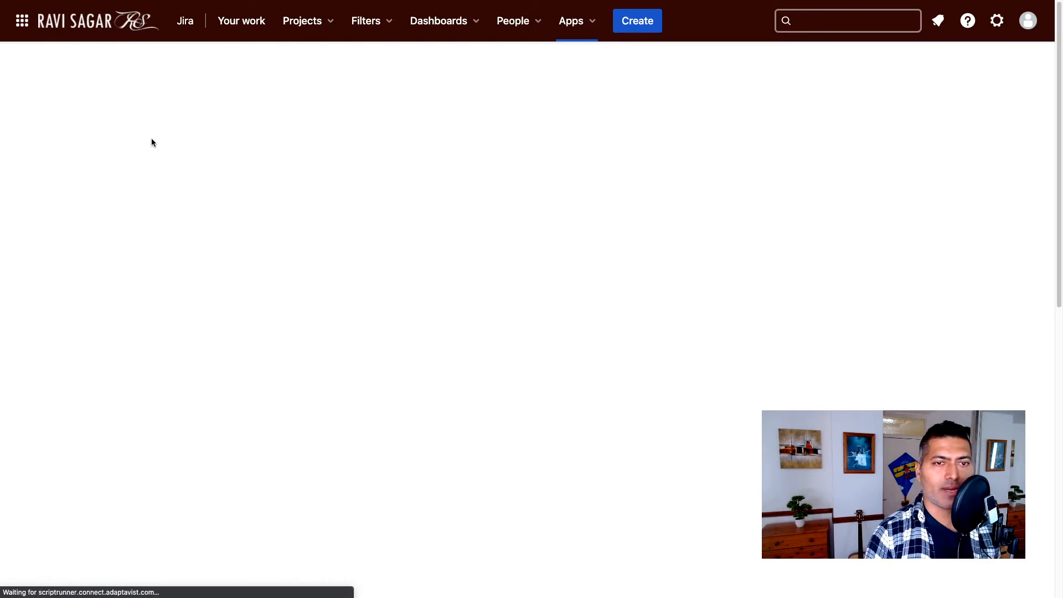
pyautogui.scroll(-1, 464, 290)
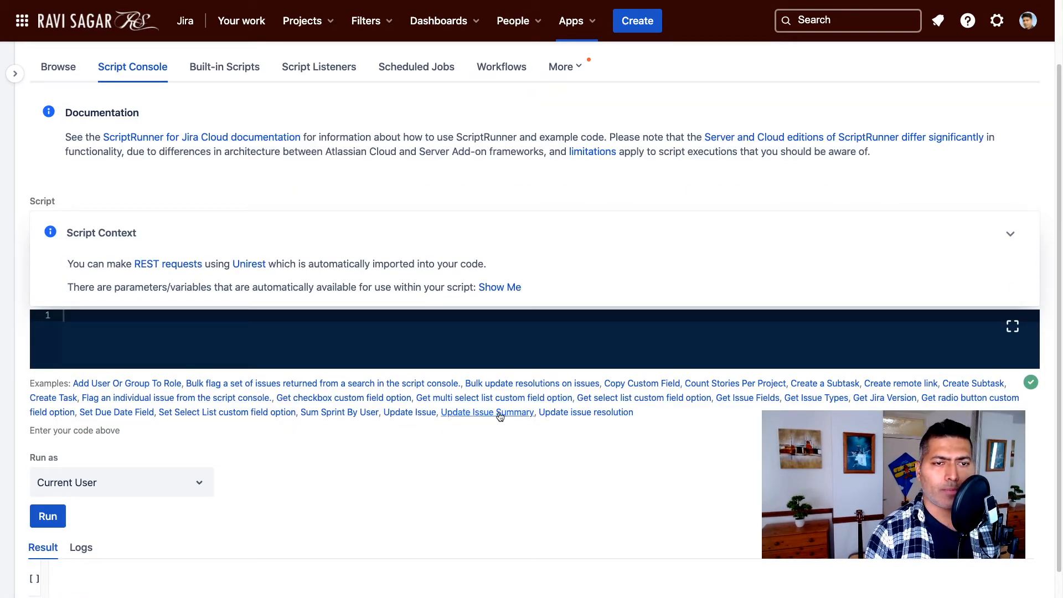
pyautogui.click(582, 418)
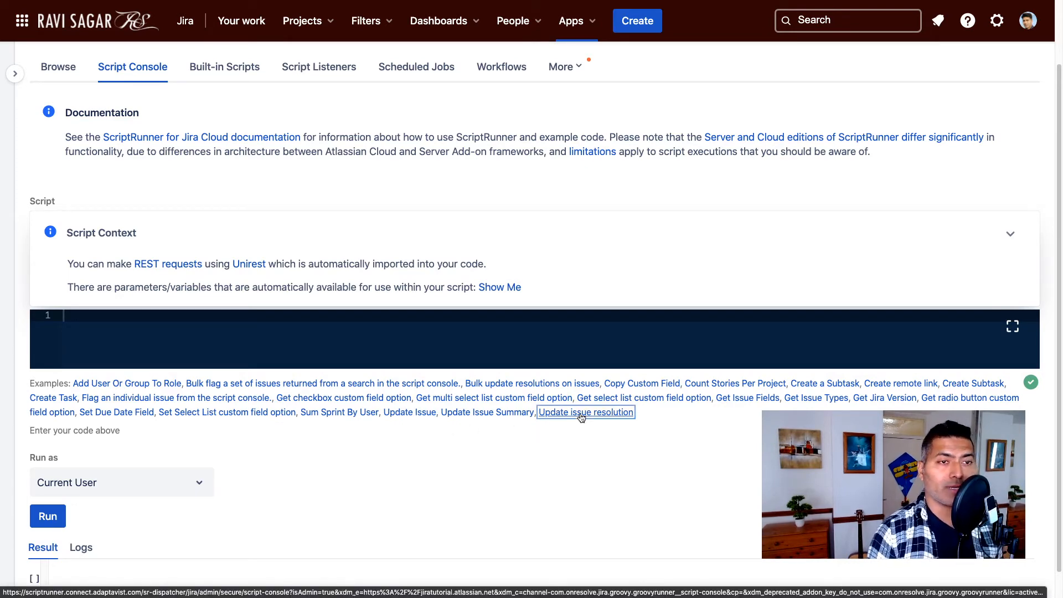
pyautogui.scroll(-3, 515, 281)
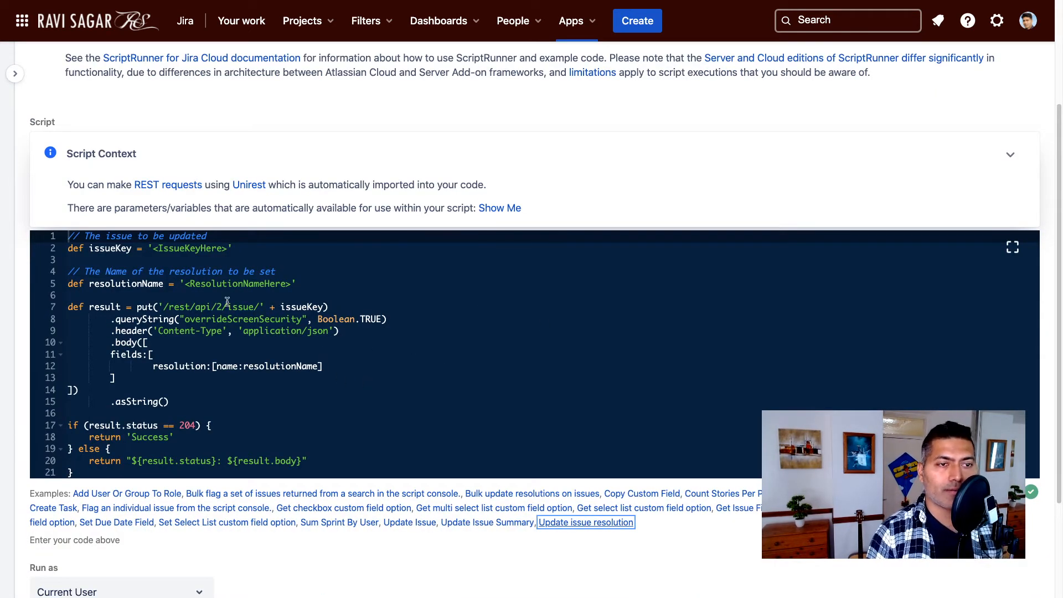
# - Replace the issue key placeholder in the script with BT-6
pyautogui.click(229, 248)
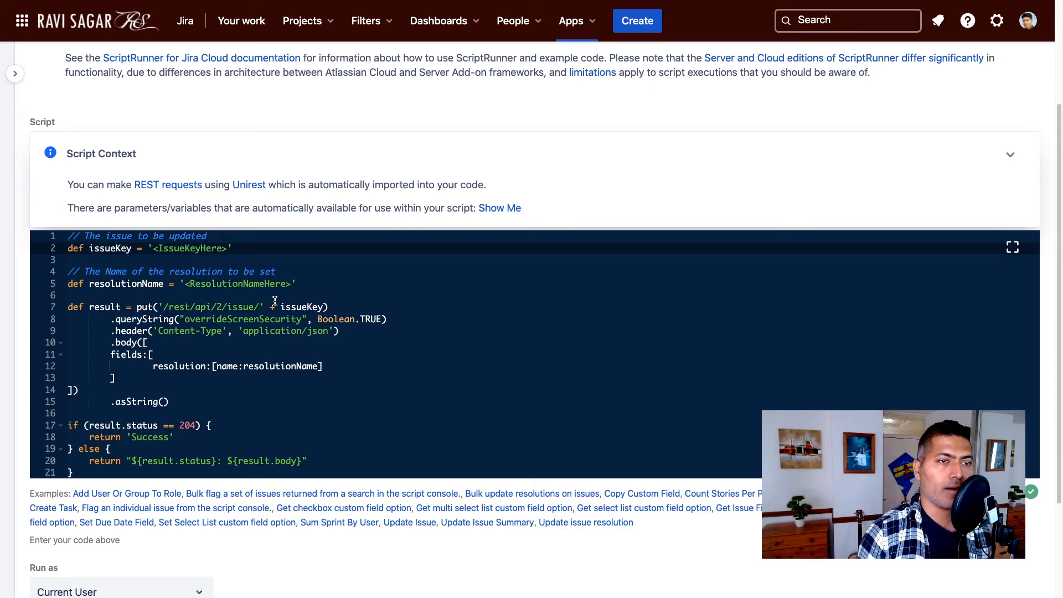
pyautogui.press('Left')
pyautogui.hotkey('shift', 'Left')
pyautogui.hotkey('shift', 'Left')
pyautogui.hotkey('shift', 'Left')
pyautogui.hotkey('shift', 'Left')
pyautogui.hotkey('shift', 'Left')
pyautogui.hotkey('shift', 'Left')
pyautogui.hotkey('shift', 'Left')
pyautogui.hotkey('shift', 'Left')
pyautogui.hotkey('shift', 'Left')
pyautogui.hotkey('shift', 'Left')
pyautogui.hotkey('shift', 'Left')
pyautogui.hotkey('shift', 'Left')
pyautogui.hotkey('shift', 'Left')
pyautogui.hotkey('shift', 'Left')
pyautogui.hotkey('shift', 'Left')
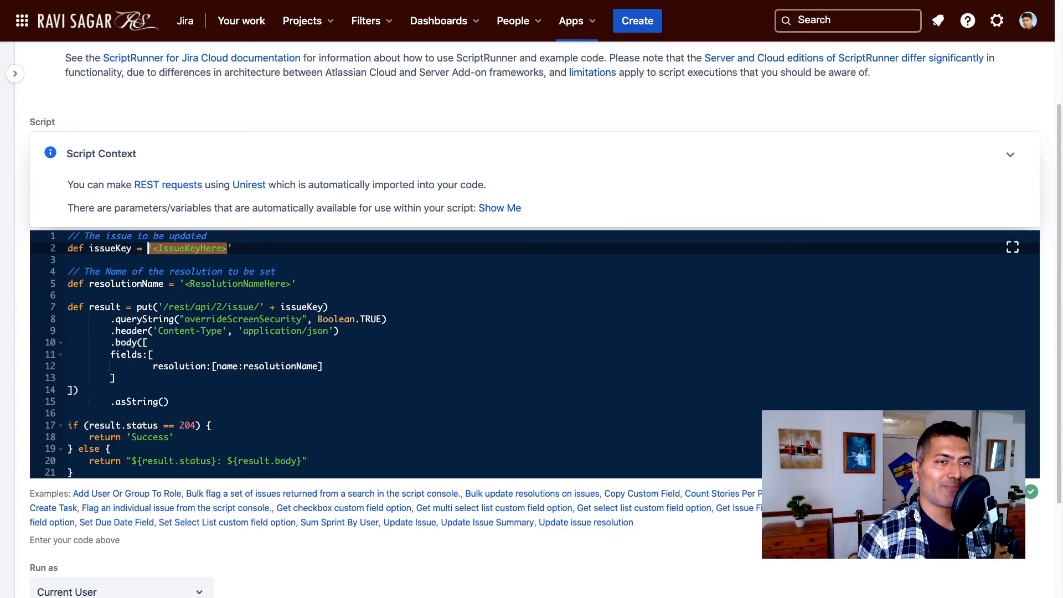
pyautogui.hotkey('shift', 'Right')
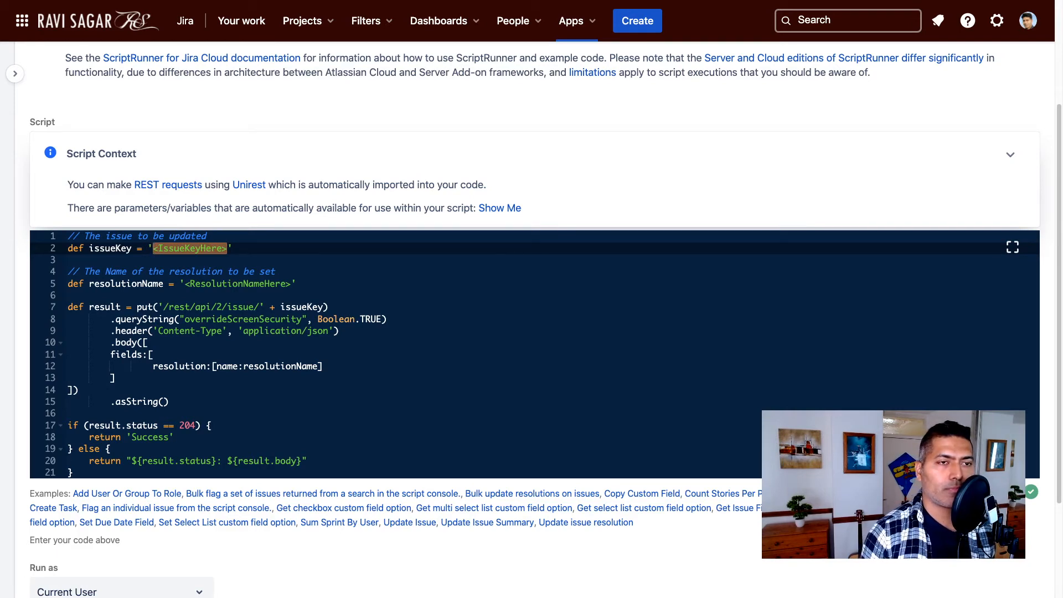
pyautogui.hotkey('ctrl', 'Tab')
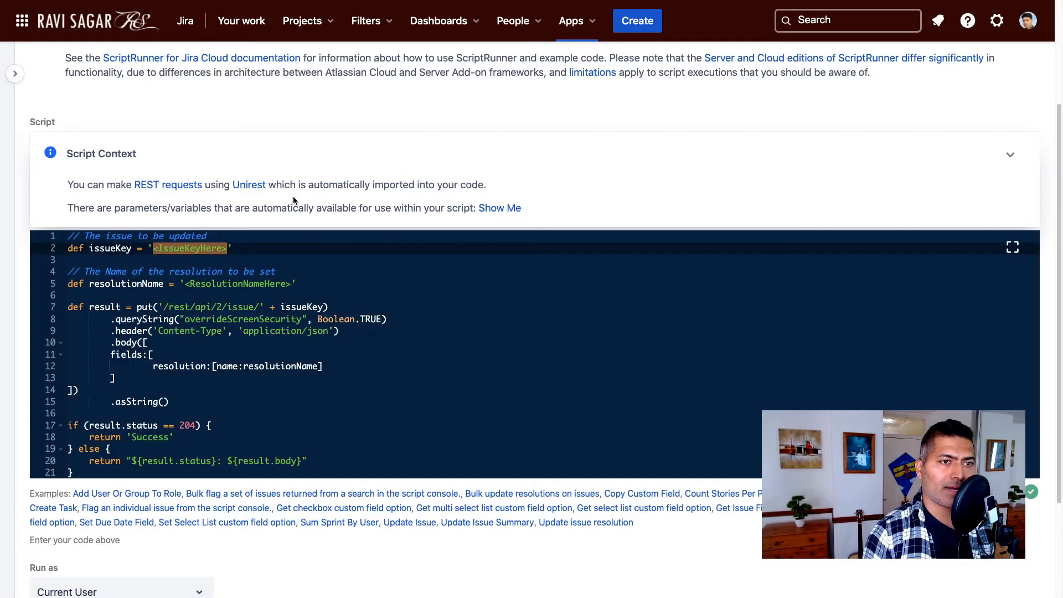
pyautogui.write('BT-6')
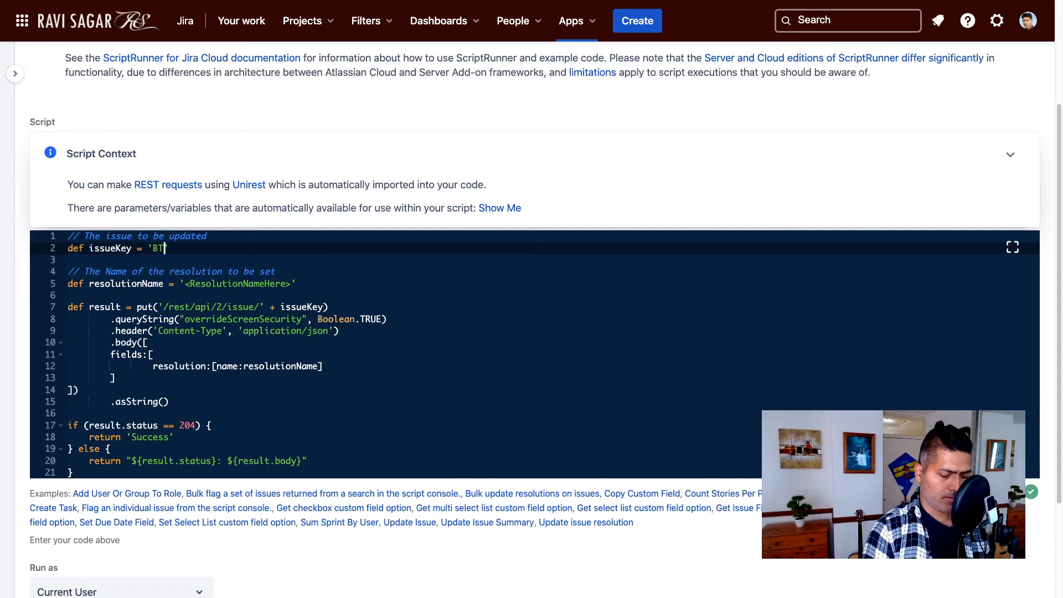
# - Replace the resolution name placeholder in the script with Done
pyautogui.click(287, 283)
pyautogui.moveTo(290, 284); pyautogui.dragTo(184, 284)
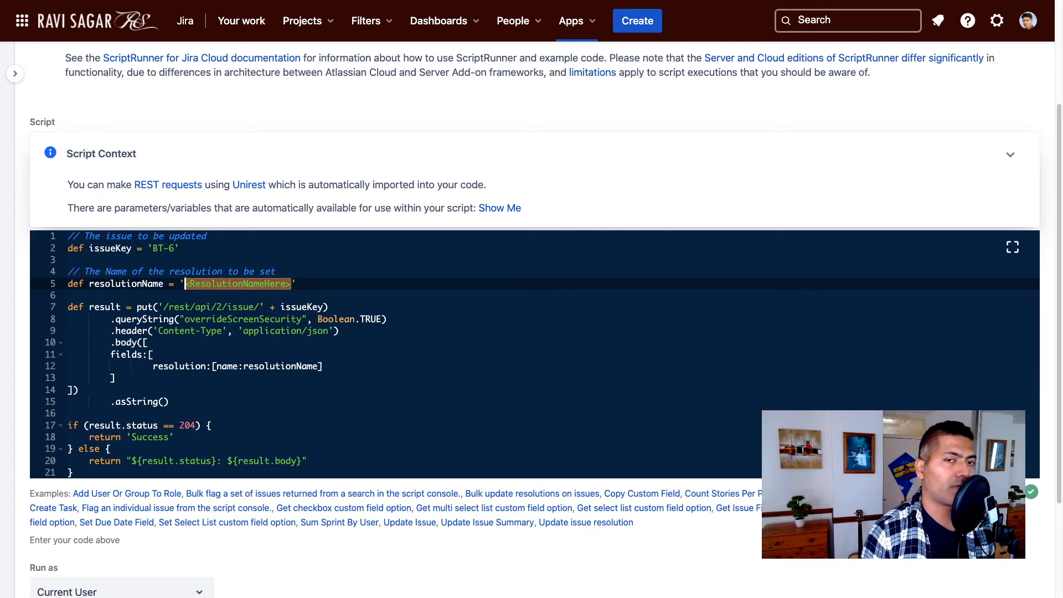
pyautogui.write('Done')
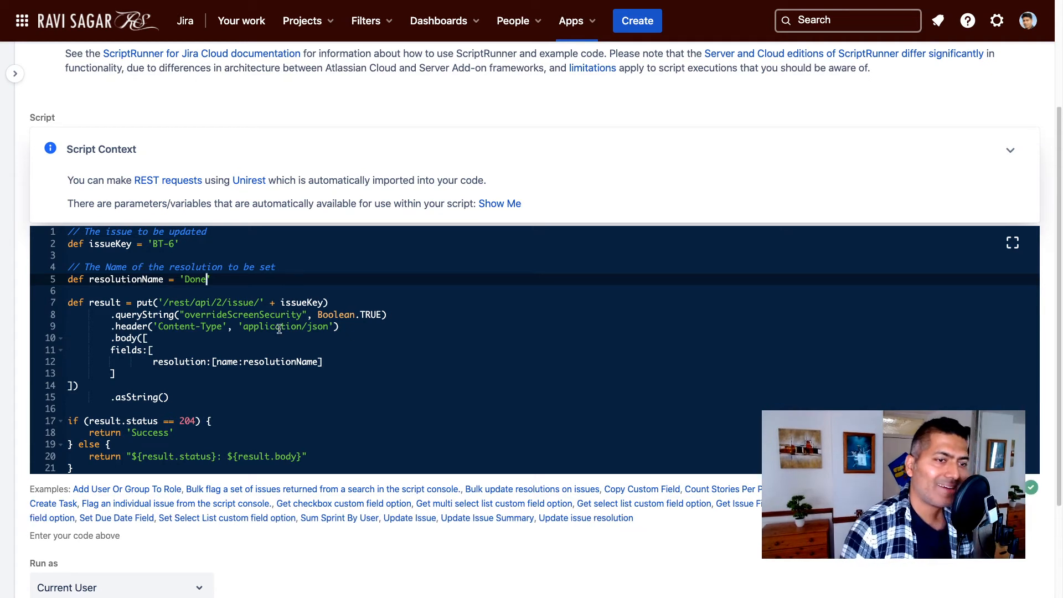
# - Set the script to run as ScriptRunner Add-On User and run it
pyautogui.scroll(-1, 335, 354)
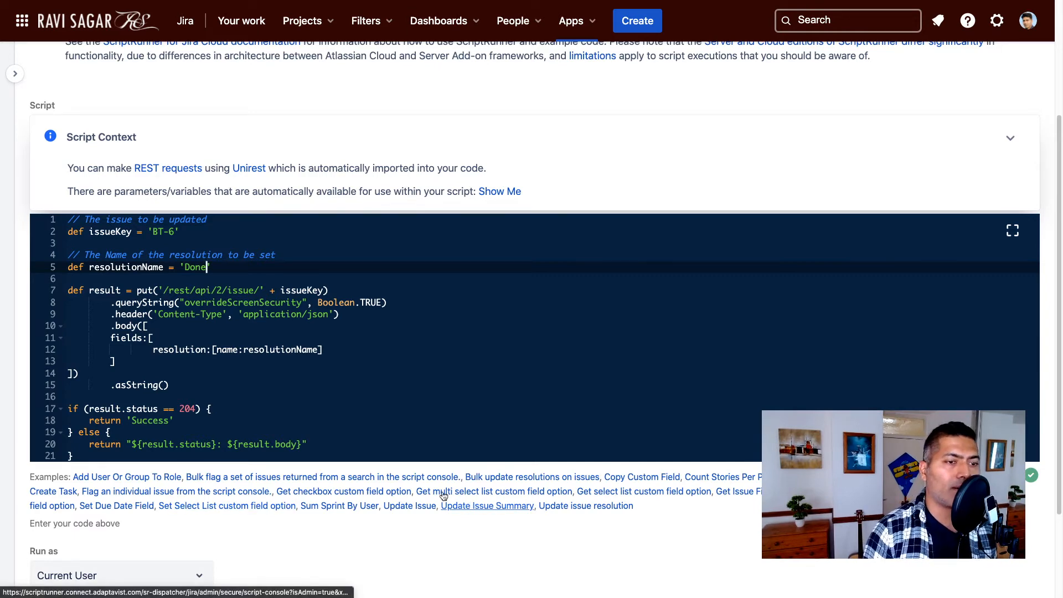
pyautogui.scroll(-5, 443, 496)
pyautogui.click(199, 454)
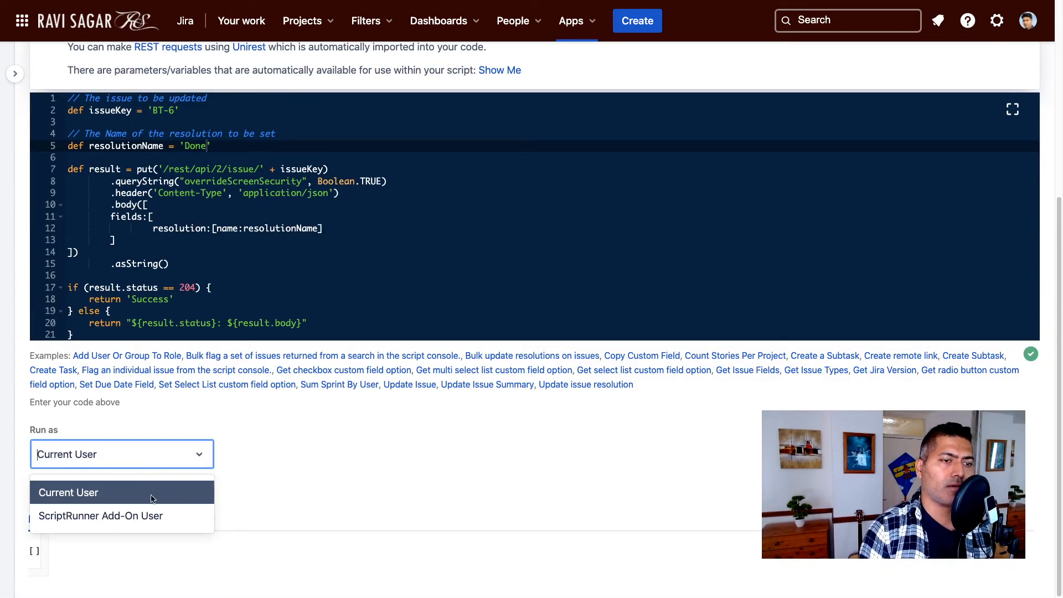
pyautogui.click(152, 518)
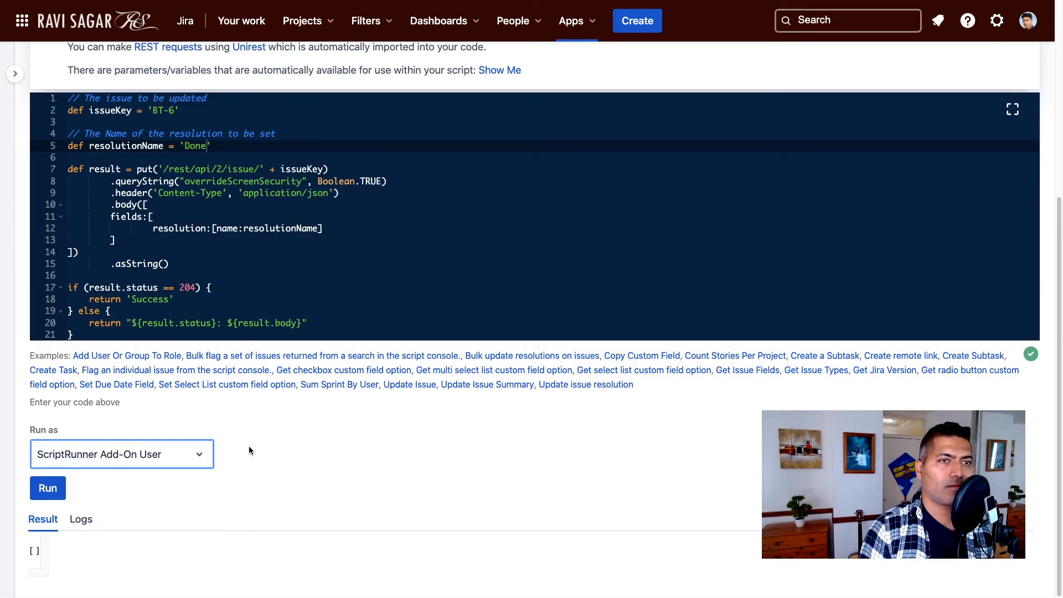
pyautogui.click(49, 488)
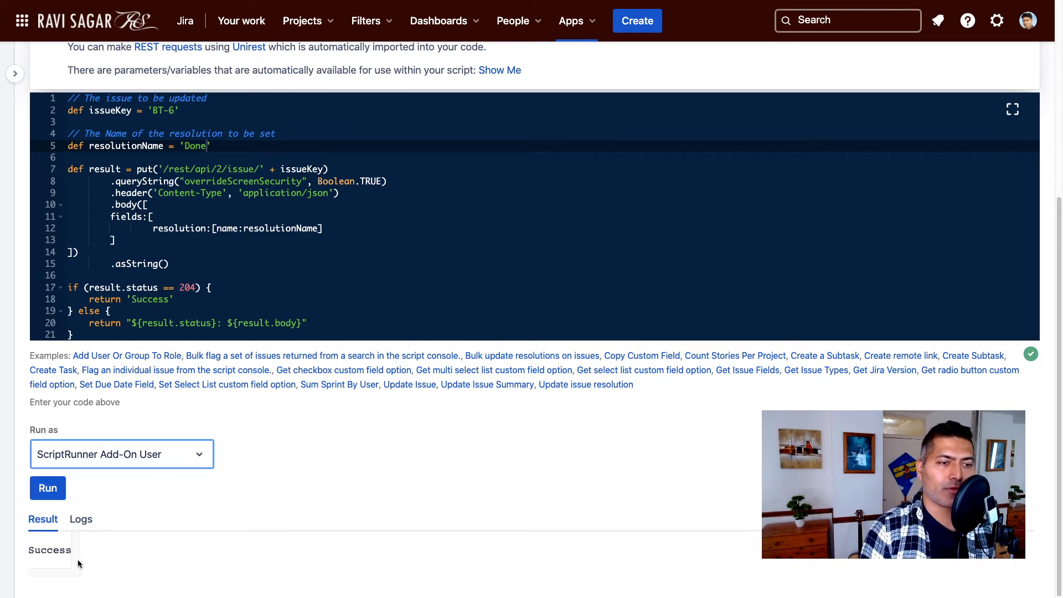
# - Examine the script's result alongside its success return line, request body, put call and issueKey variable
pyautogui.doubleClick(38, 547)
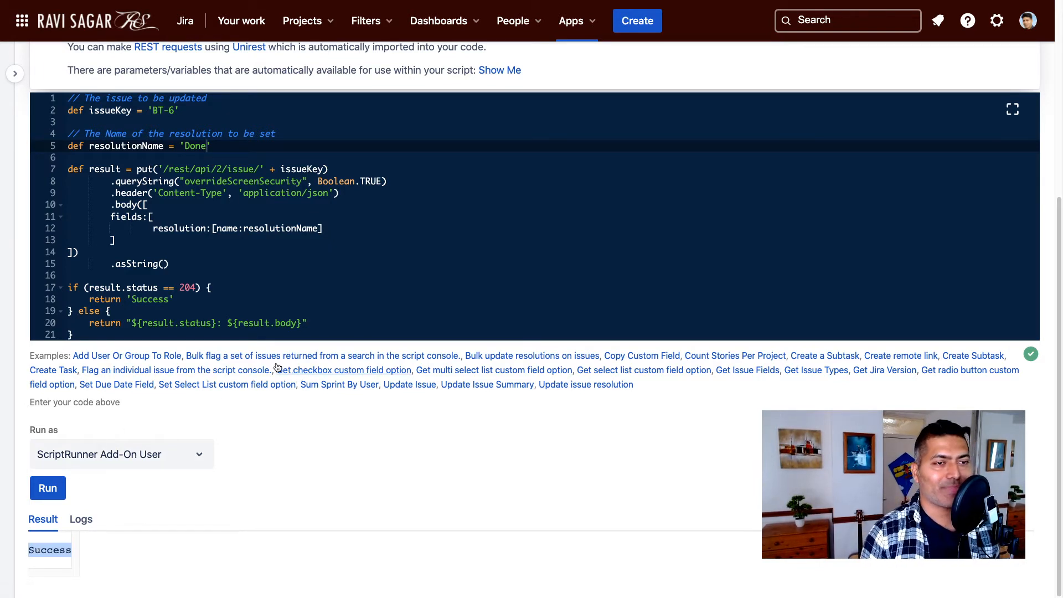
pyautogui.moveTo(175, 299); pyautogui.dragTo(93, 297)
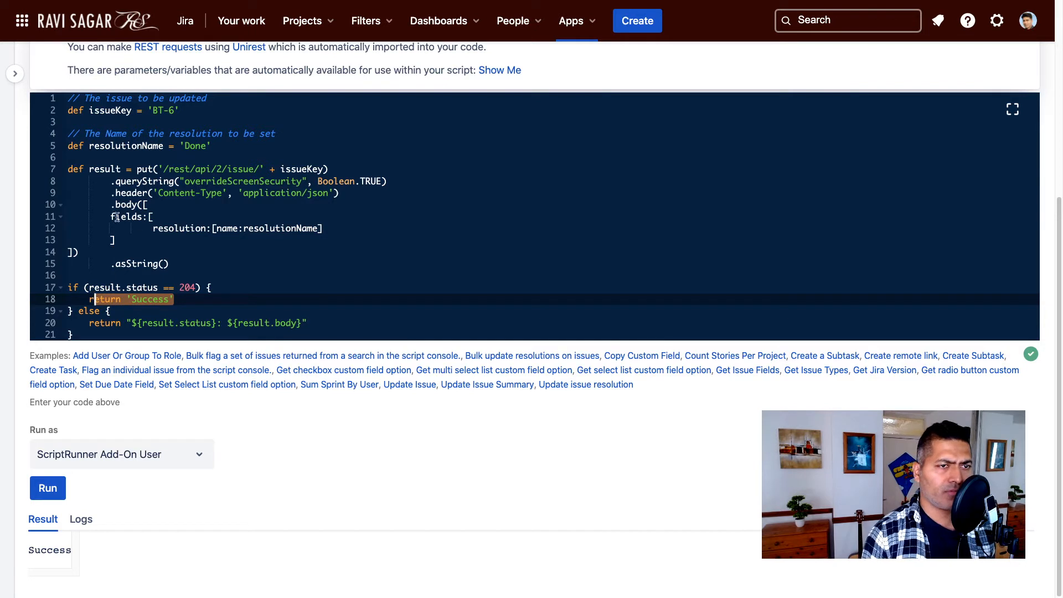
pyautogui.moveTo(111, 204); pyautogui.dragTo(380, 238)
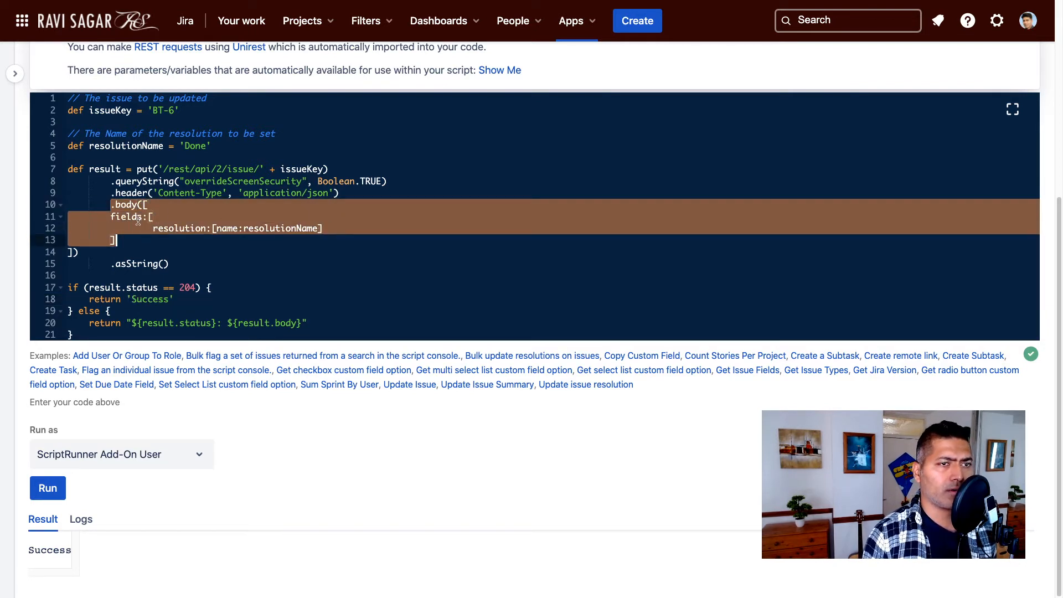
pyautogui.click(179, 208)
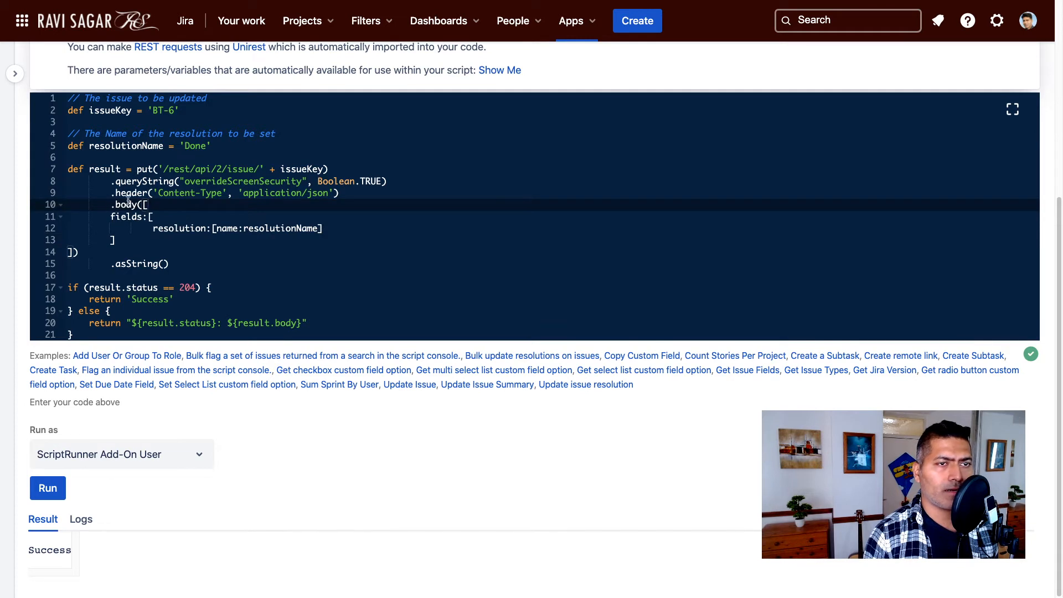
pyautogui.doubleClick(147, 169)
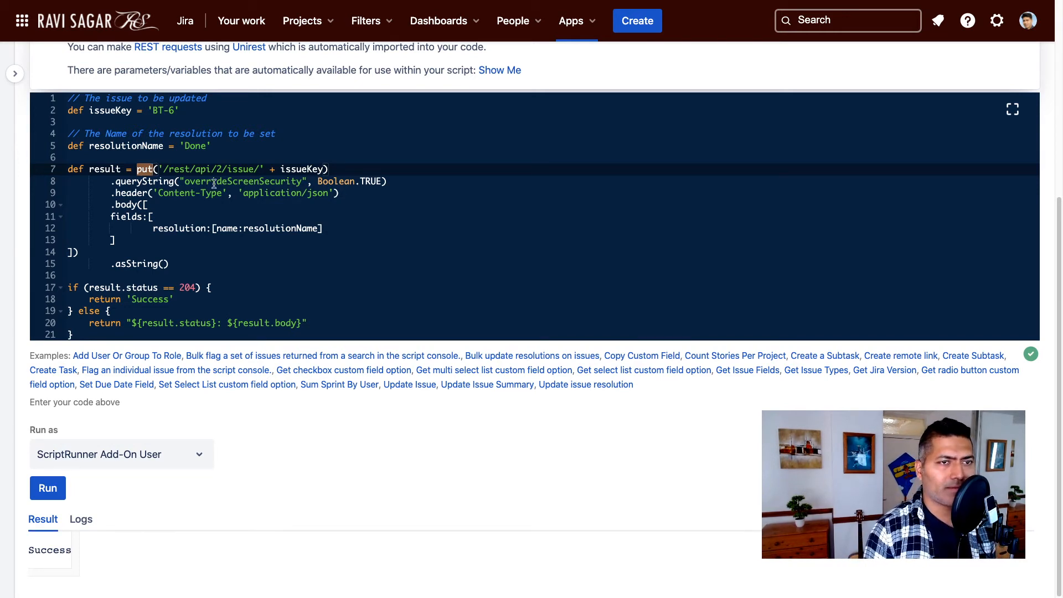
pyautogui.doubleClick(299, 168)
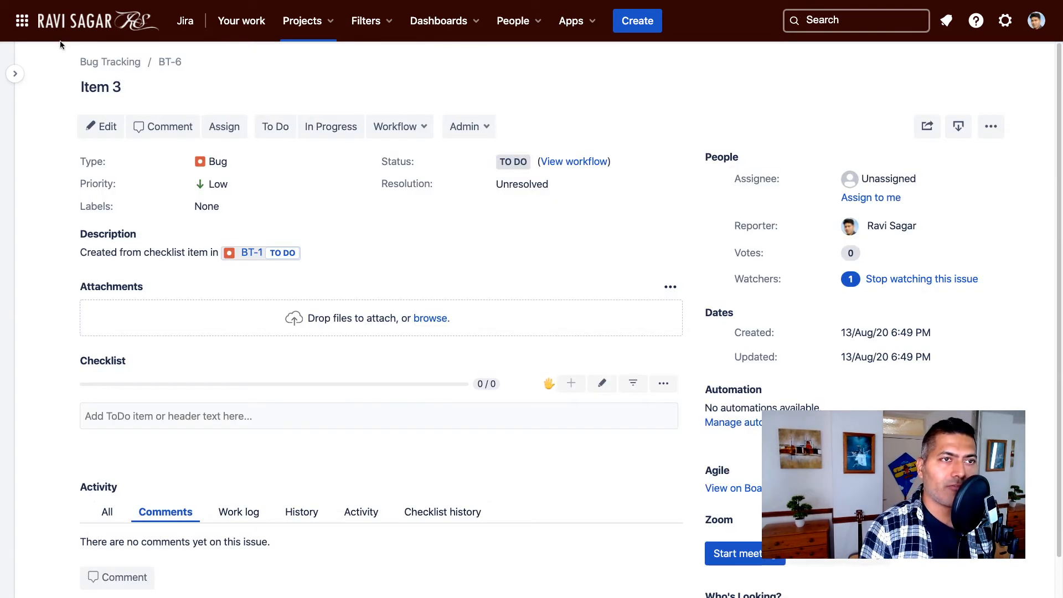
# - Check the Resolution field of issue BT-6 before and after reloading its page
pyautogui.doubleClick(532, 183)
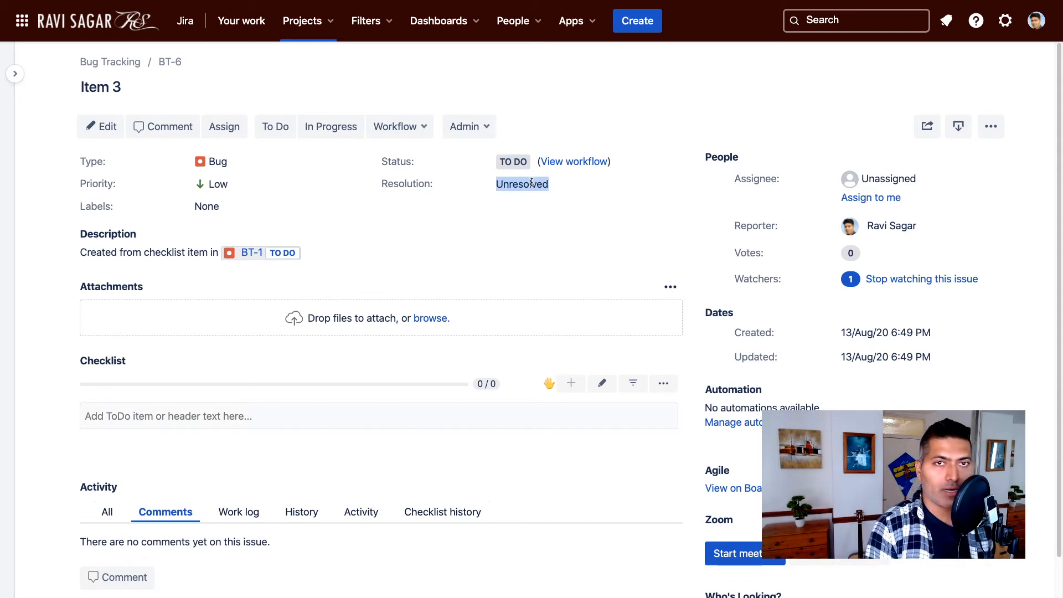
pyautogui.press('super+r')
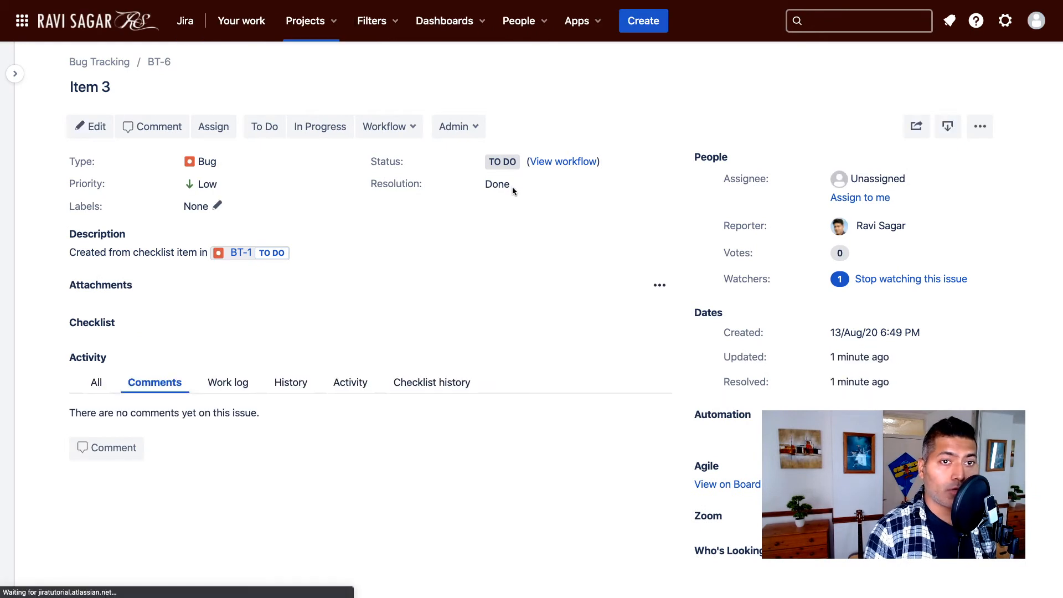
pyautogui.doubleClick(500, 184)
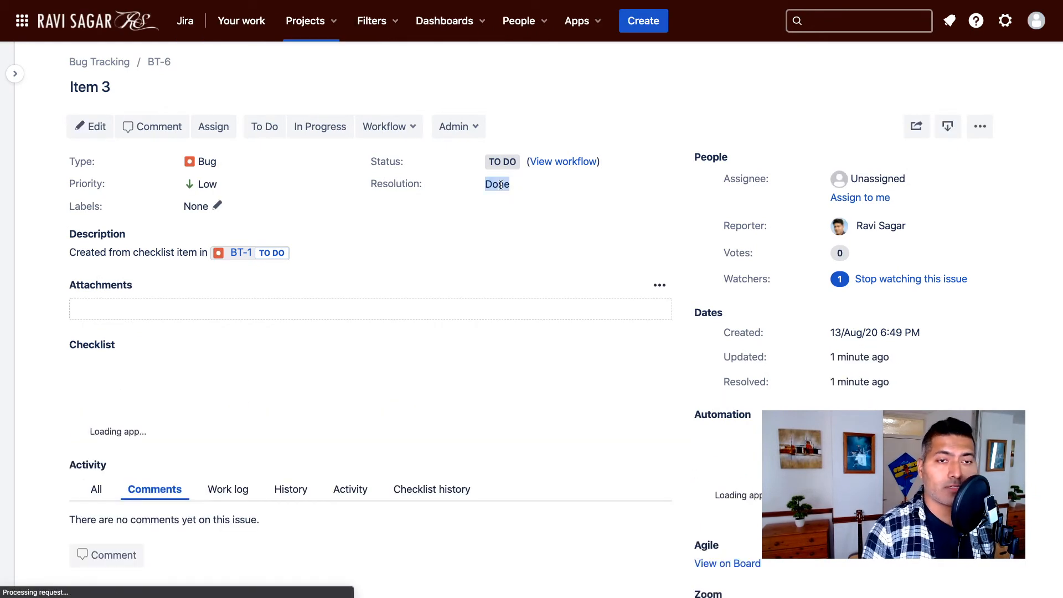
# - Return to the Script Console and load the Set Due Date Field example in place of the current script
pyautogui.hotkey('ctrl', 'Tab')
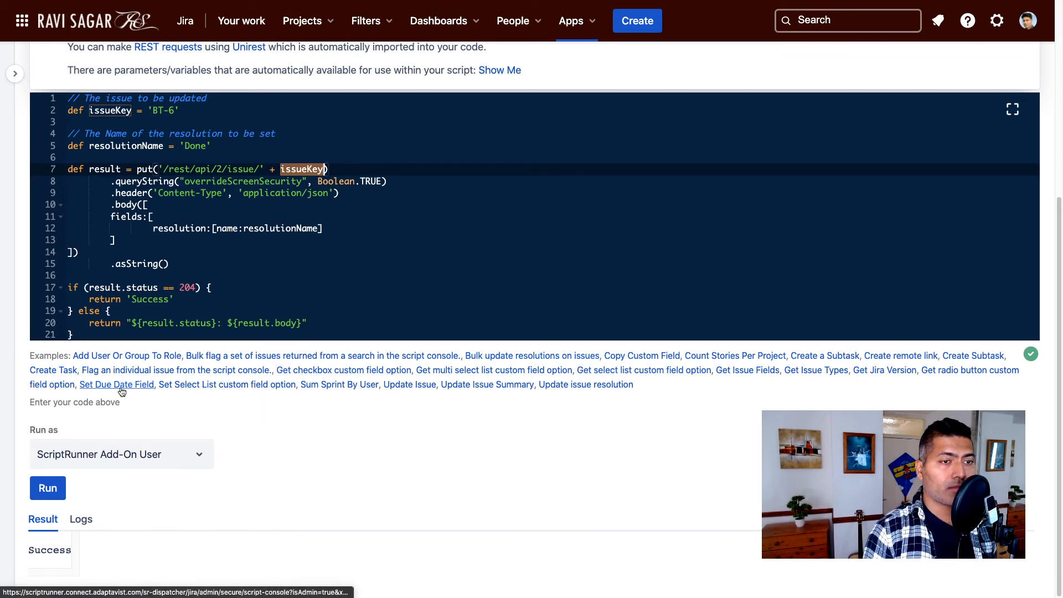
pyautogui.click(121, 386)
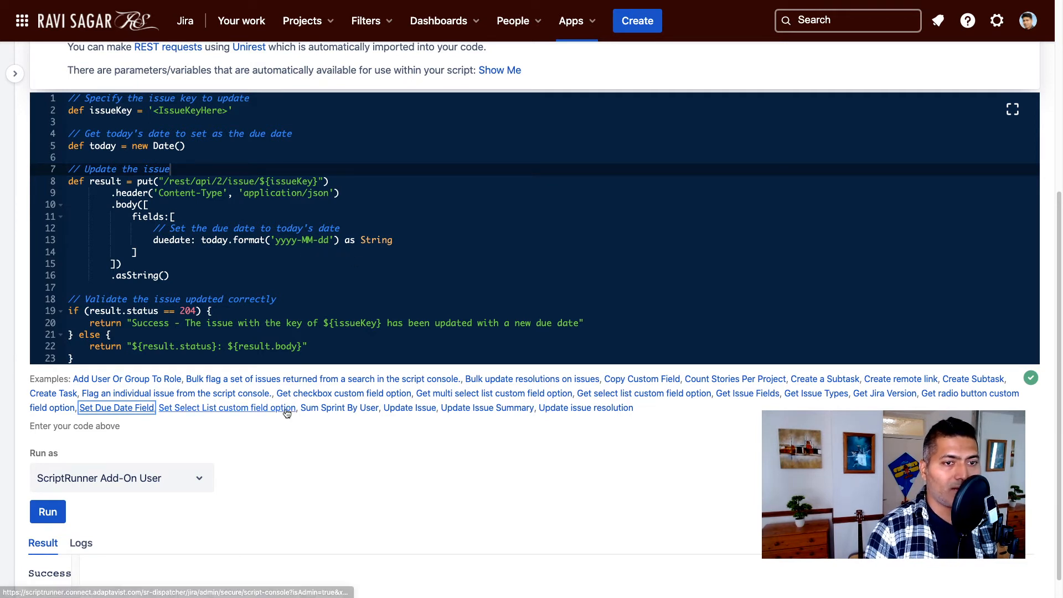
# - Load the Update Issue Summary example in the Script Console and set its issueKey to 'BT-70'
pyautogui.moveTo(183, 275); pyautogui.dragTo(57, 184)
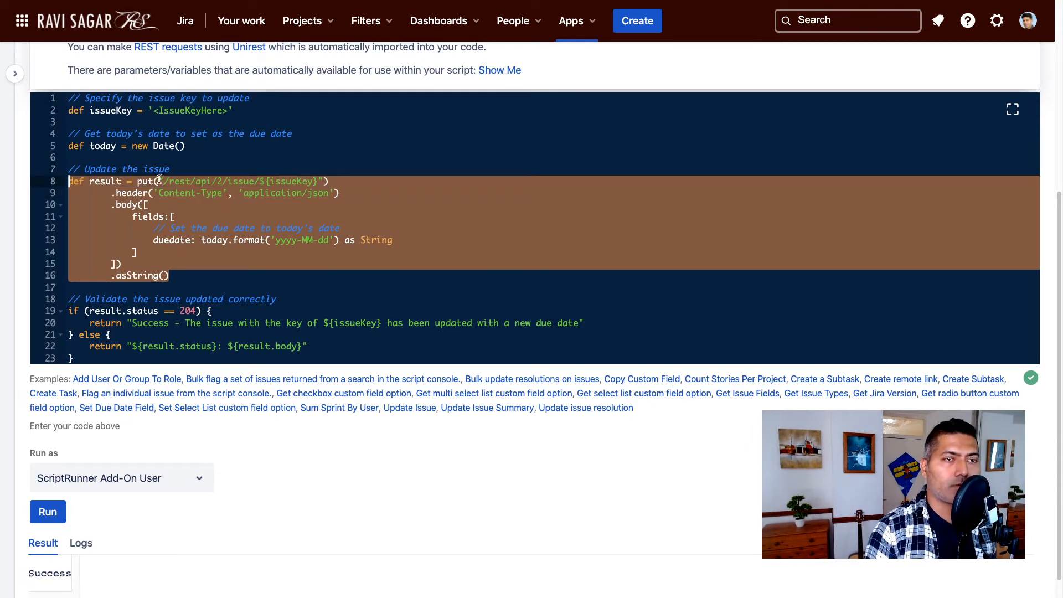
pyautogui.click(470, 415)
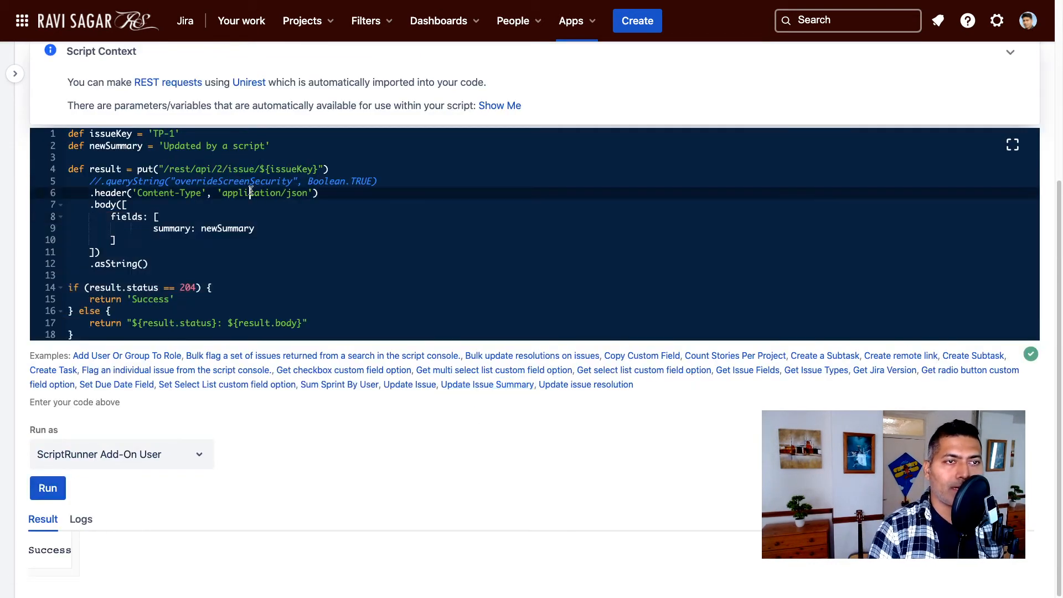
pyautogui.click(176, 134)
pyautogui.press('Left')
pyautogui.hotkey('shift', 'Left')
pyautogui.hotkey('shift', 'Left')
pyautogui.hotkey('shift', 'Left')
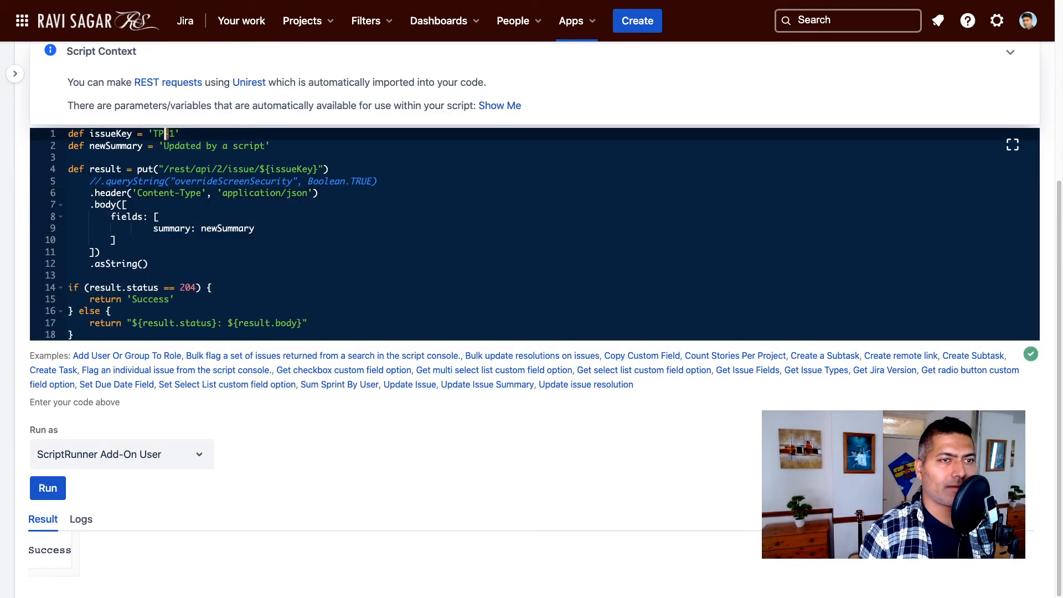
pyautogui.write('BT')
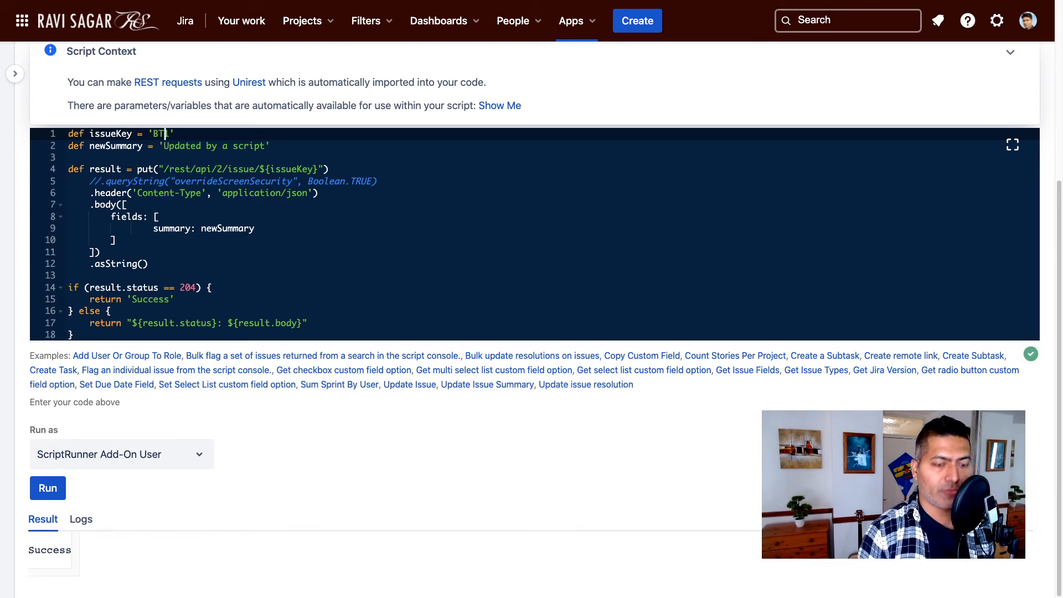
pyautogui.press('Delete')
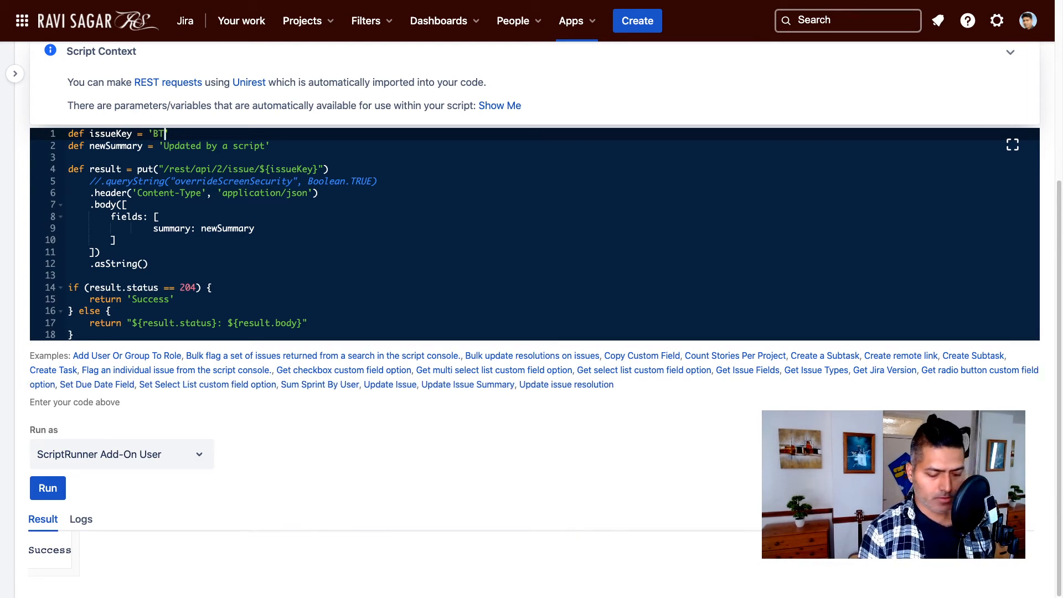
pyautogui.write('-70')
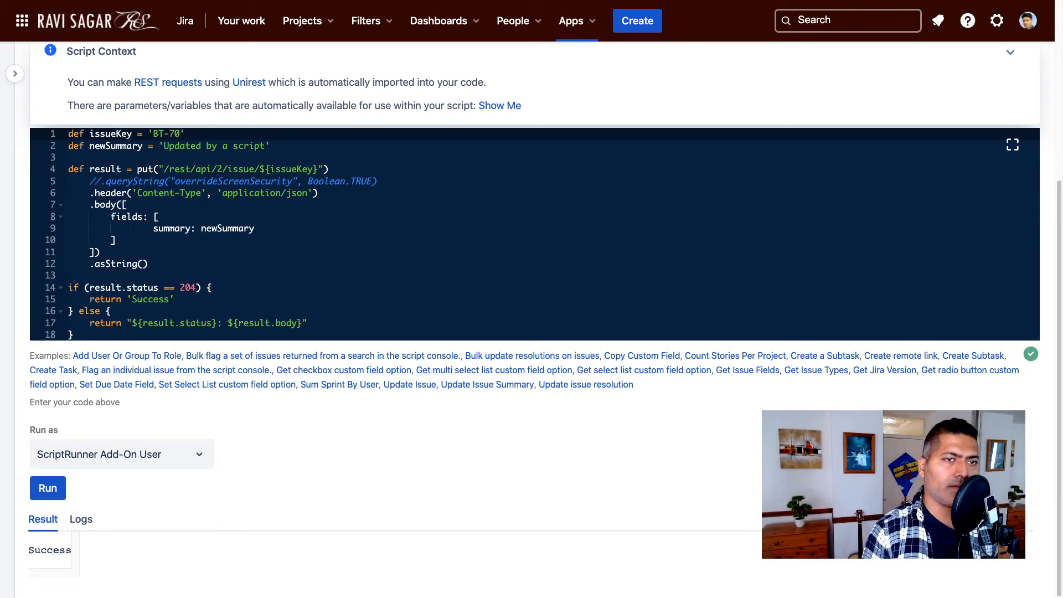
# - Set the script's newSummary value to 'New issue summary'
pyautogui.click(266, 146)
pyautogui.moveTo(265, 146); pyautogui.dragTo(165, 145)
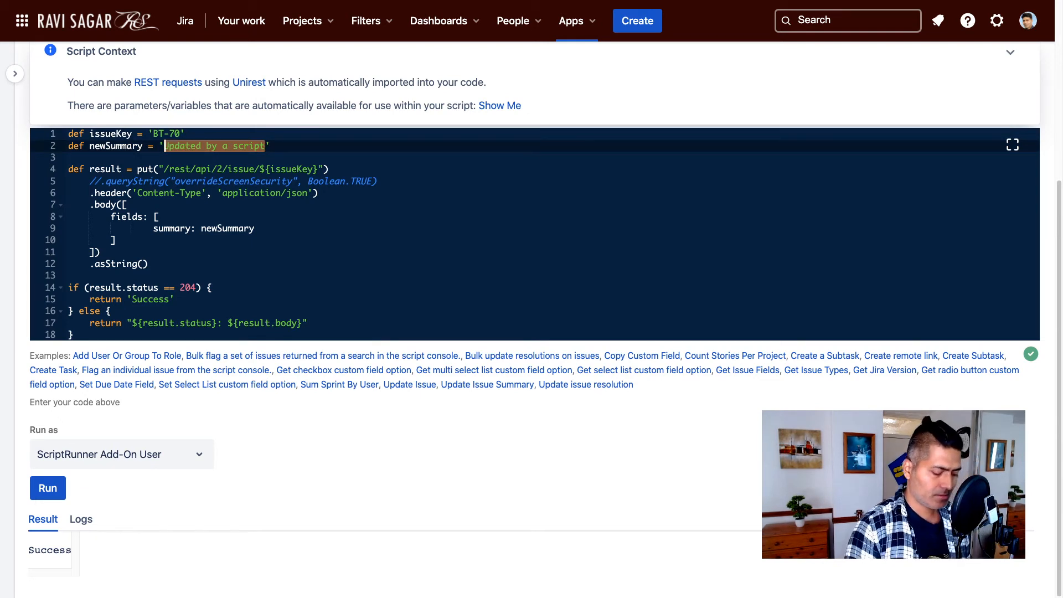
pyautogui.write('NEW issu')
pyautogui.press('BackSpace')
pyautogui.press('BackSpace')
pyautogui.press('BackSpace')
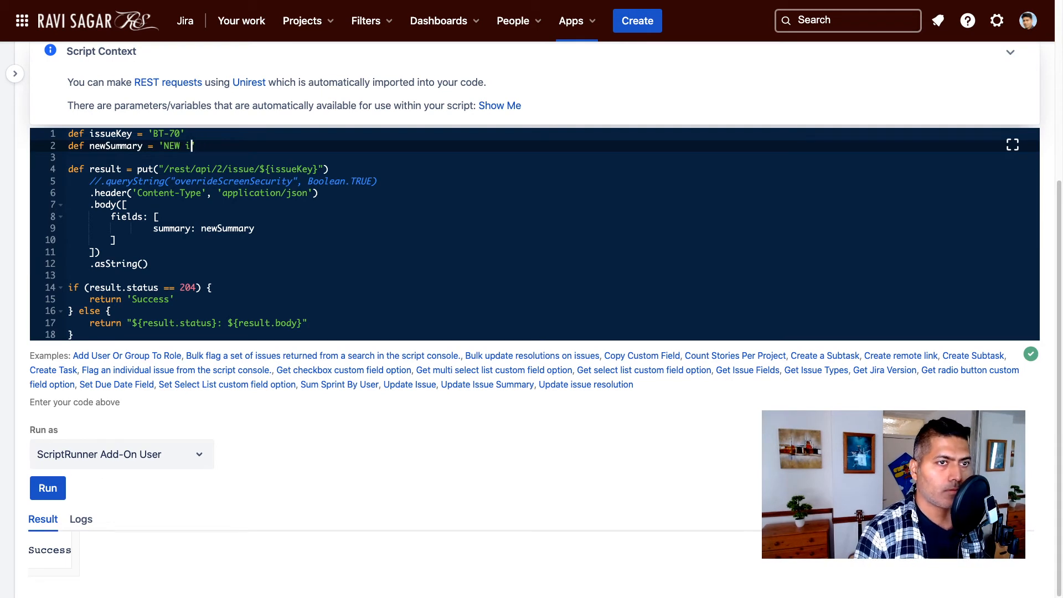
pyautogui.press('BackSpace')
pyautogui.press('BackSpace')
pyautogui.press('BackSpace')
pyautogui.press('BackSpace')
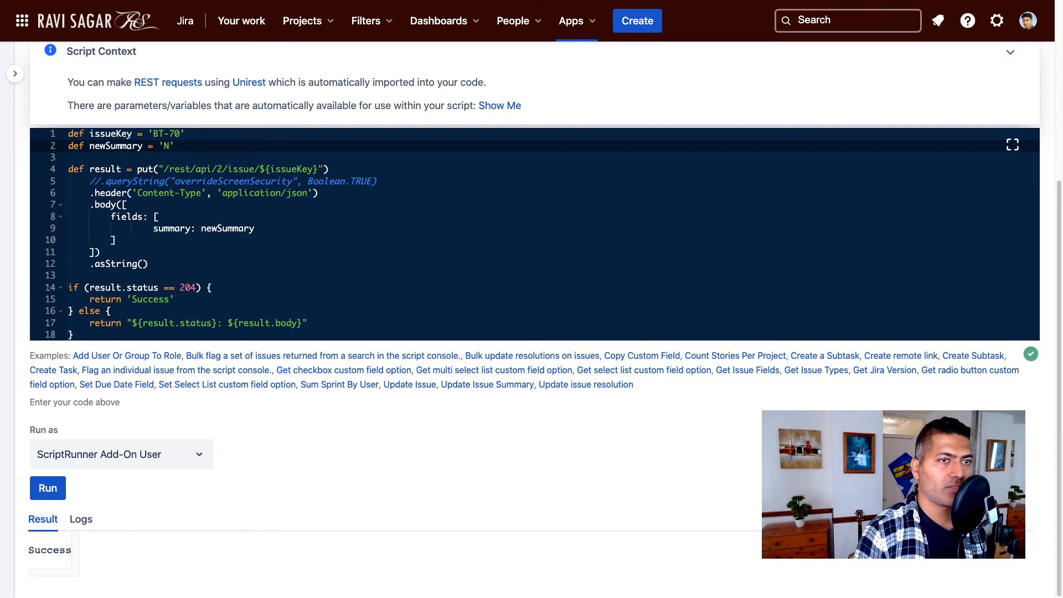
pyautogui.write('ew issue summa')
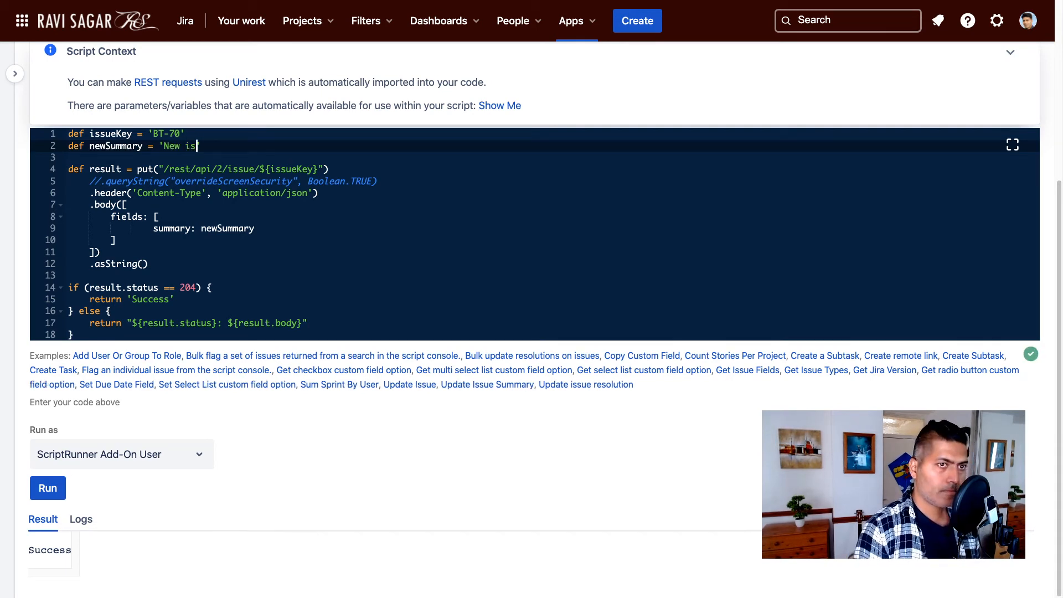
pyautogui.write('ry')
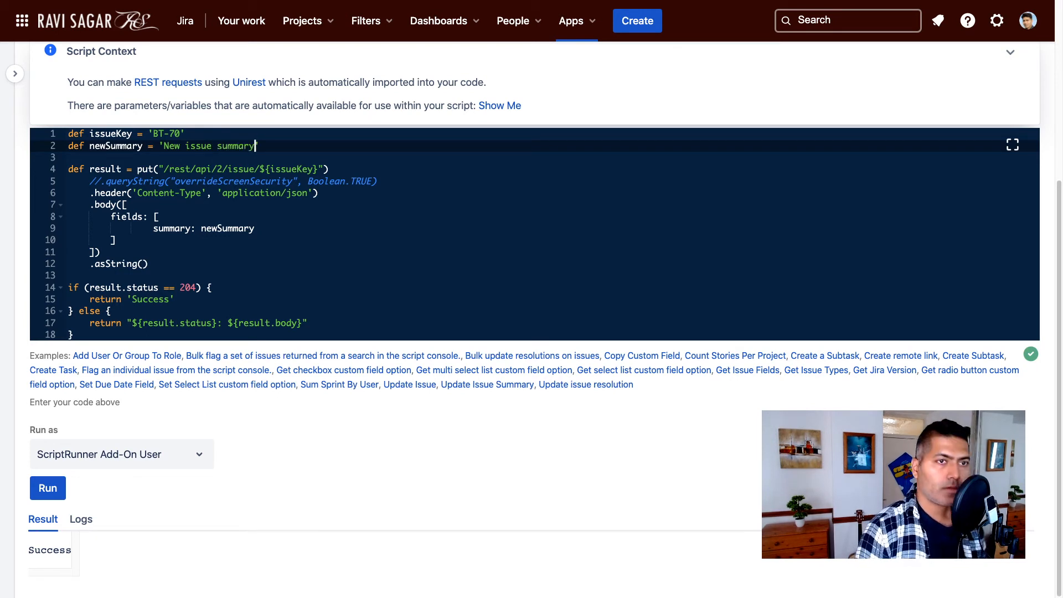
# - Try to run the summary update script on issue BT-70 and examine the returned result
pyautogui.moveTo(199, 136); pyautogui.dragTo(69, 135)
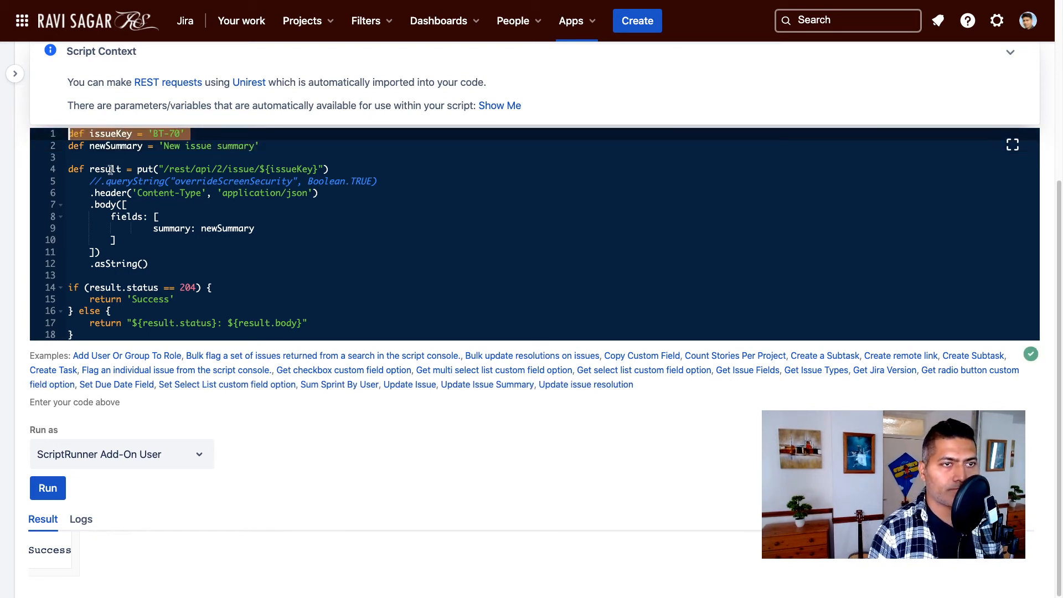
pyautogui.tripleClick(157, 325)
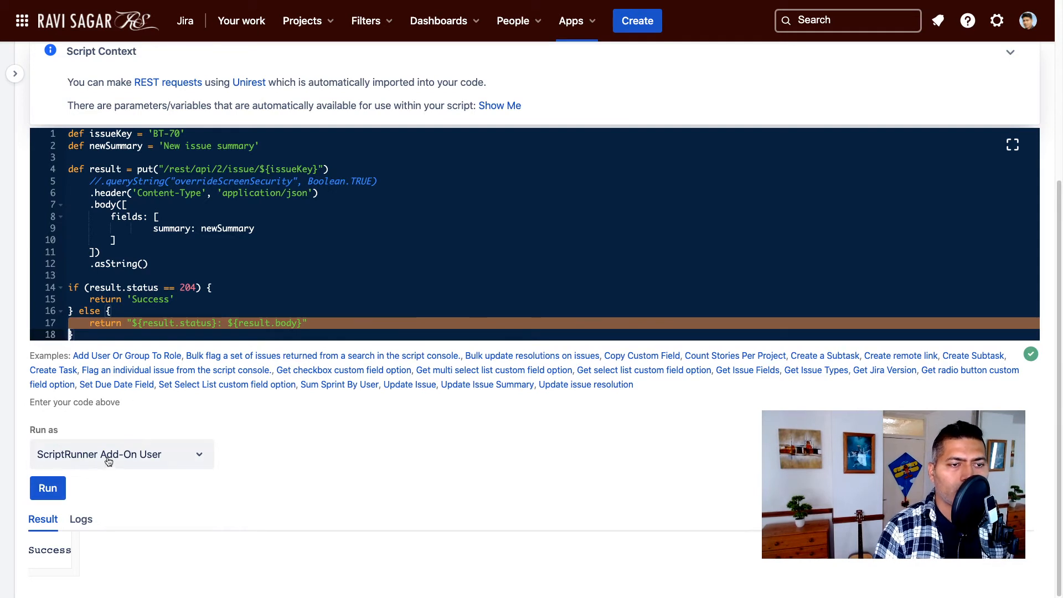
pyautogui.click(47, 489)
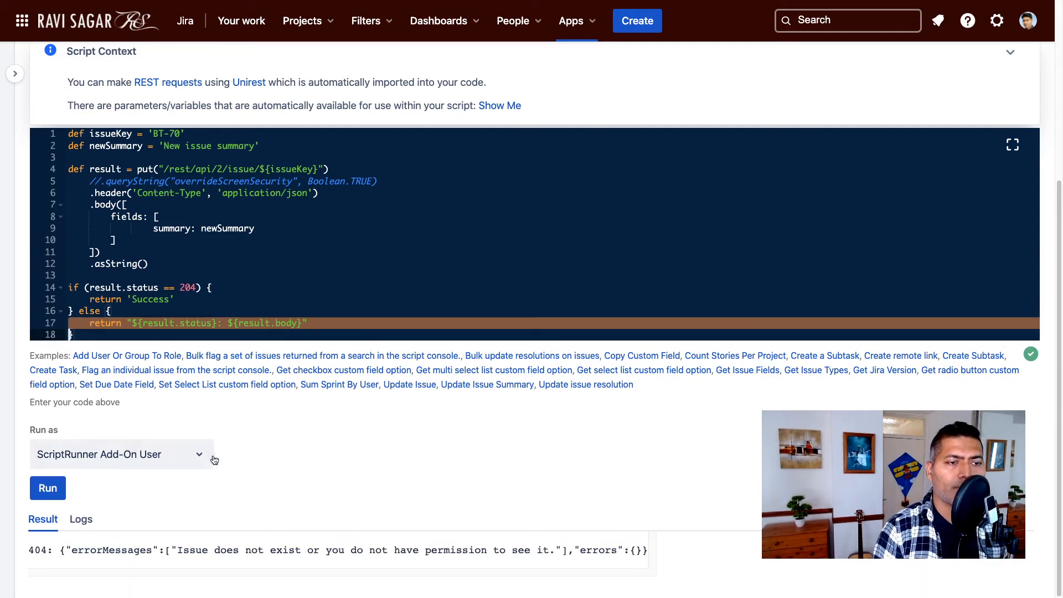
pyautogui.tripleClick(310, 550)
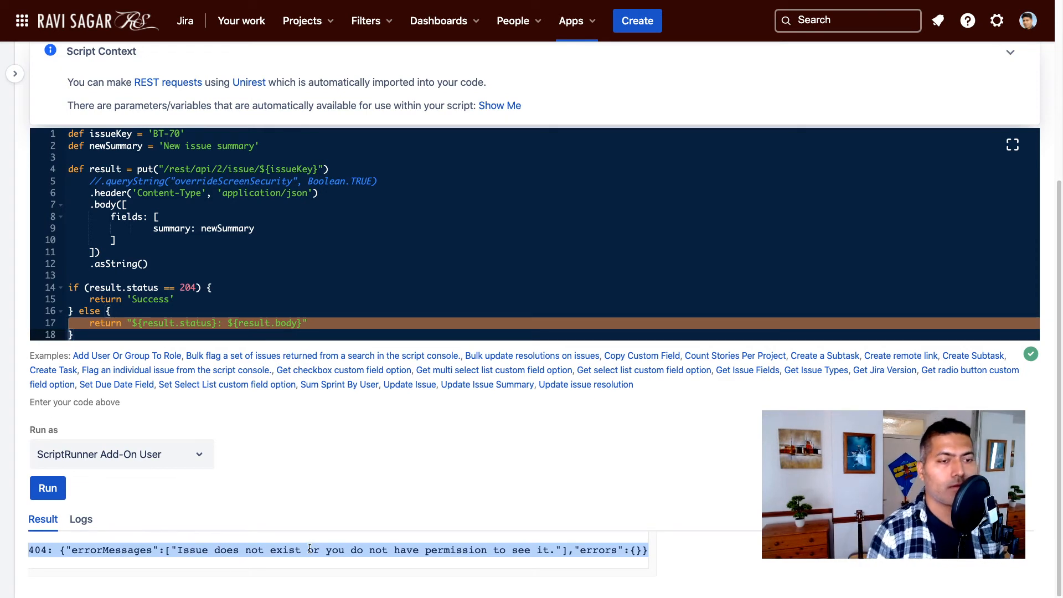
pyautogui.tripleClick(95, 548)
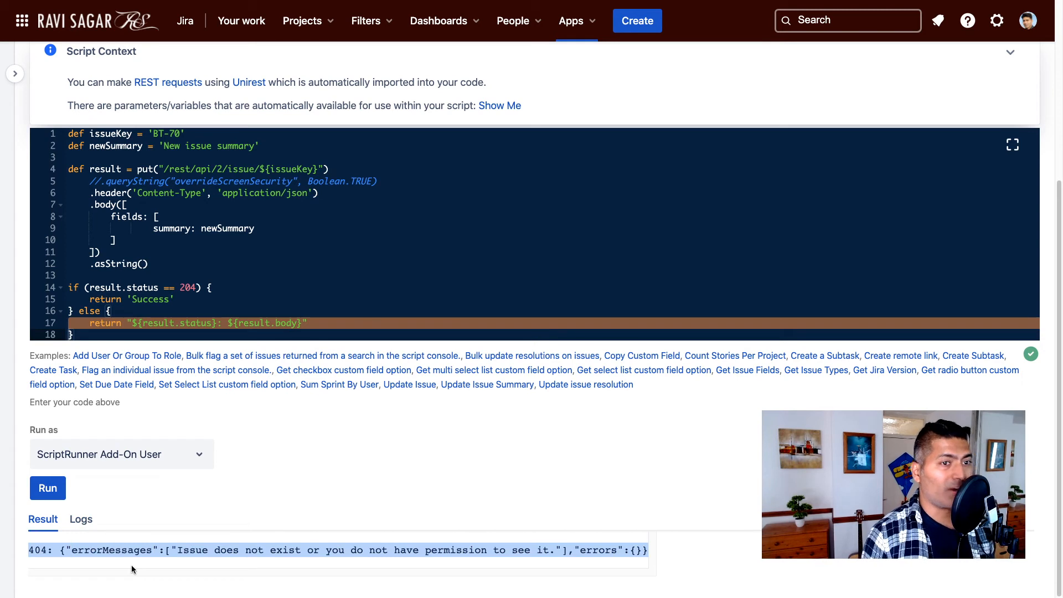
# - Set the script's issueKey to 'BT-6' and run it as ScriptRunner Add-On User
pyautogui.click(254, 281)
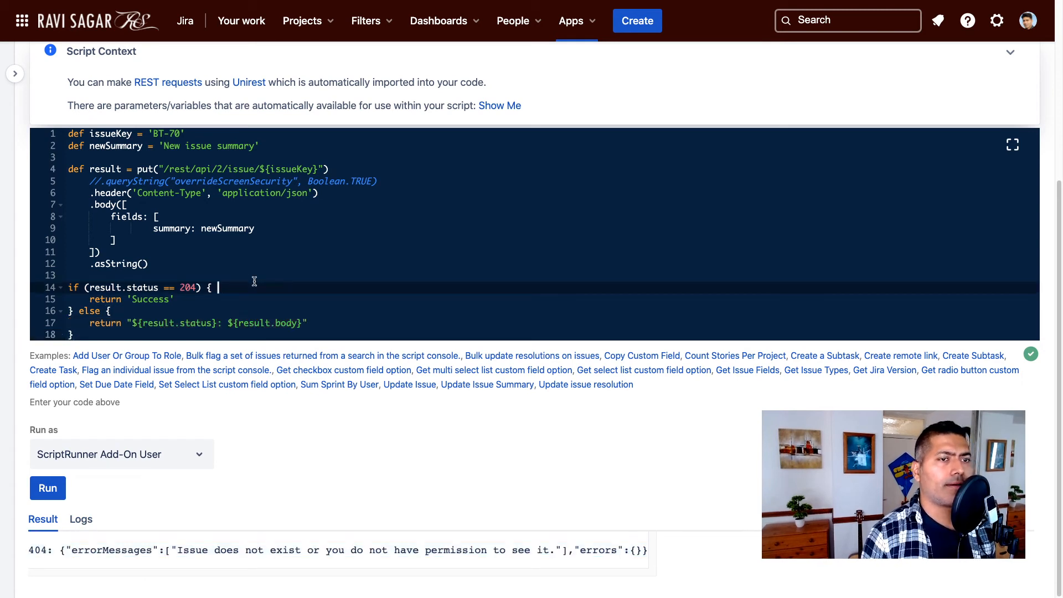
pyautogui.click(180, 135)
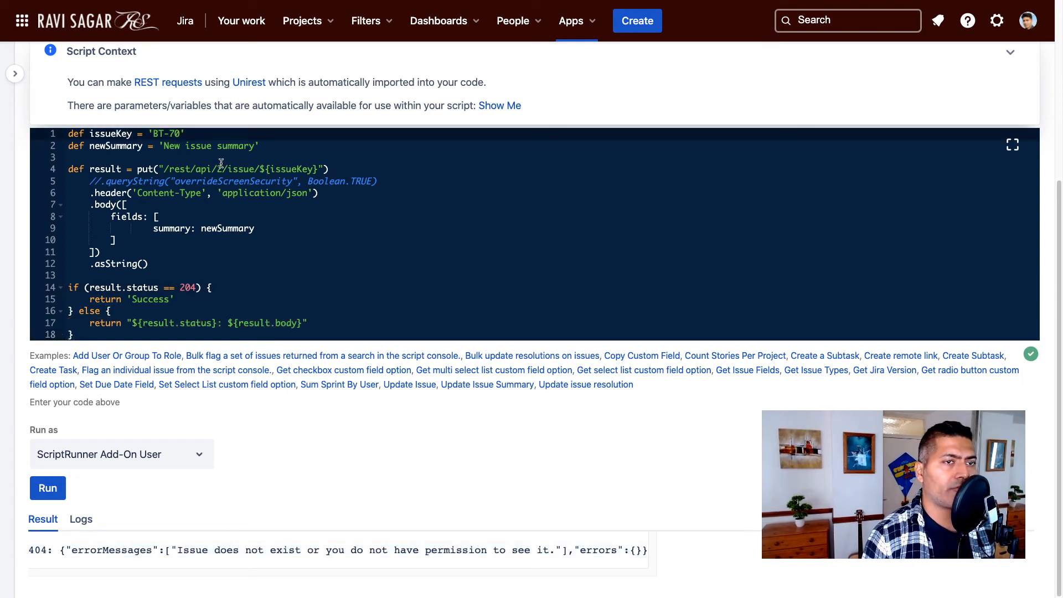
pyautogui.press('BackSpace')
pyautogui.press('BackSpace')
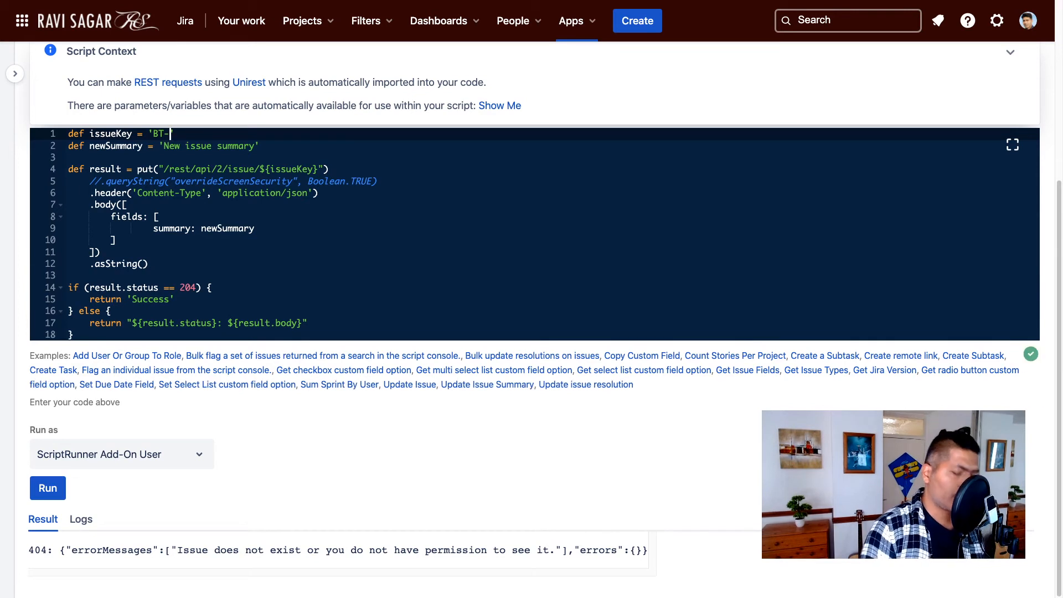
pyautogui.write('6')
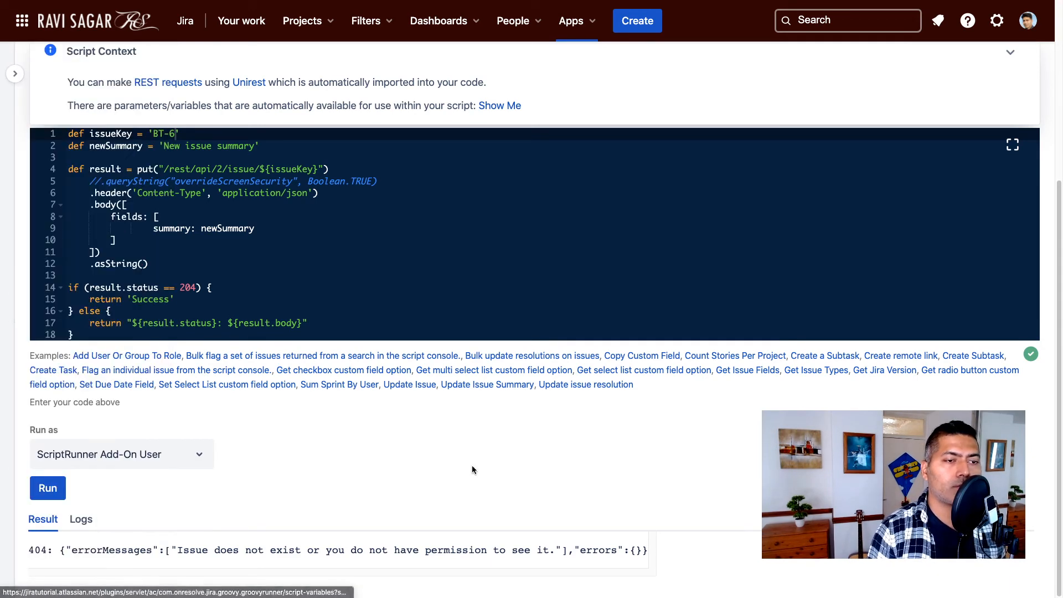
pyautogui.click(47, 491)
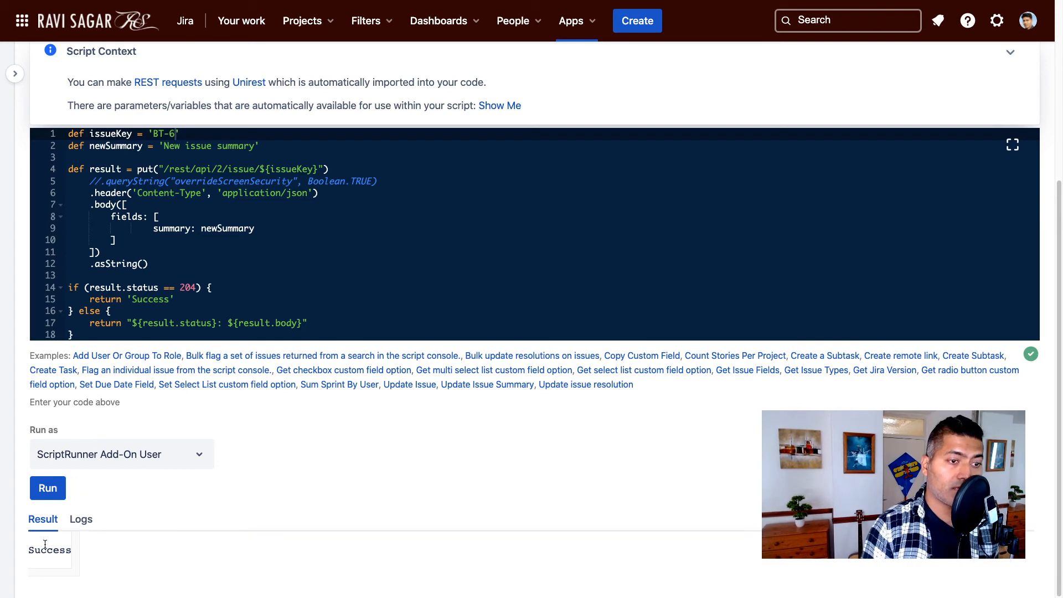
# - Review the run's logs and result, and reload the BT-6 issue page to check its summary
pyautogui.click(76, 525)
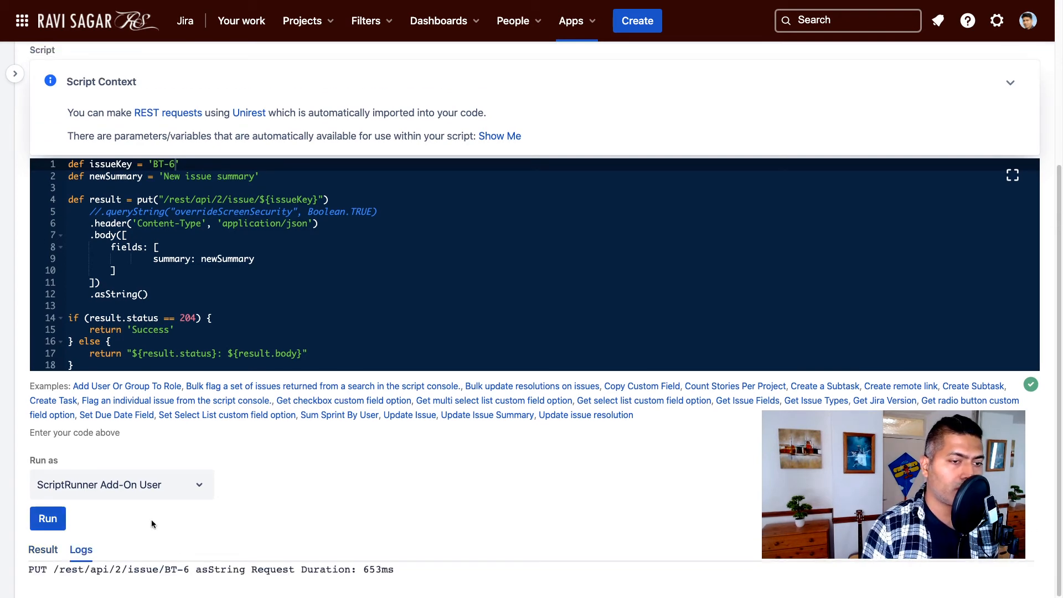
pyautogui.click(46, 551)
pyautogui.hotkey('ctrl', 'Tab')
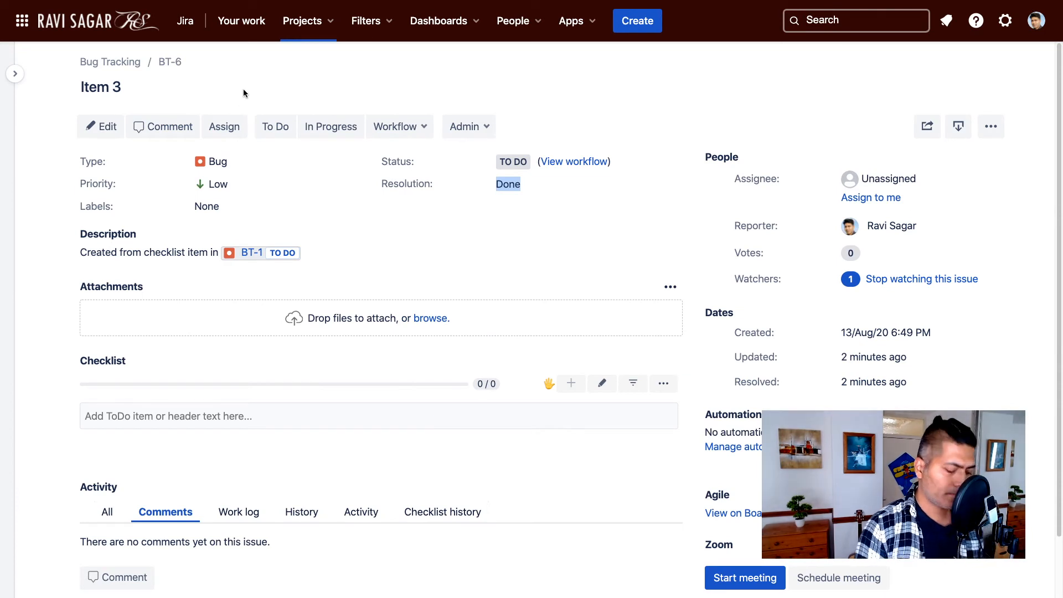
pyautogui.hotkey('ctrl', 'r')
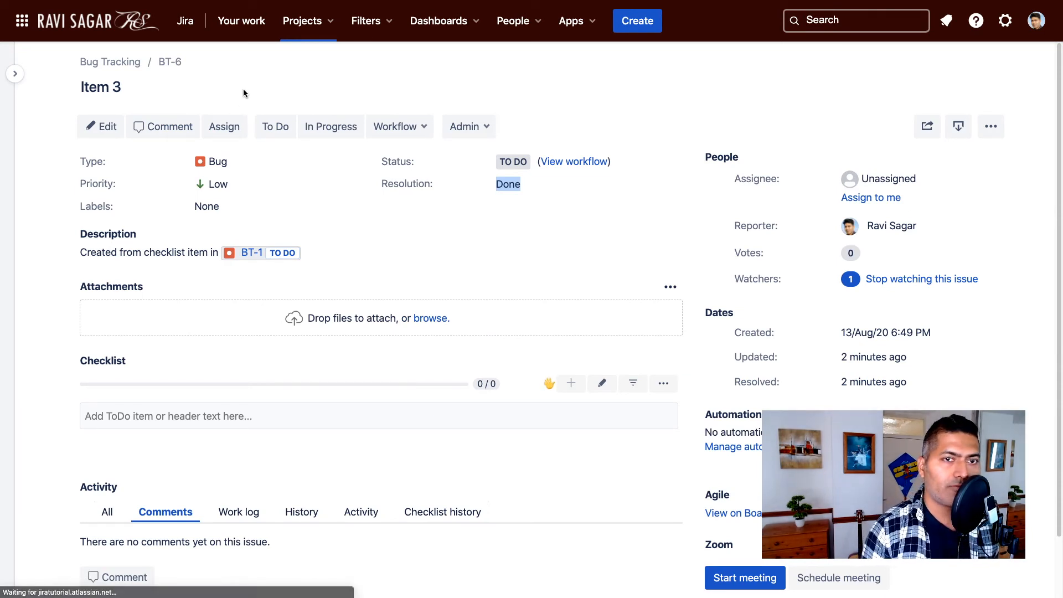
pyautogui.tripleClick(122, 88)
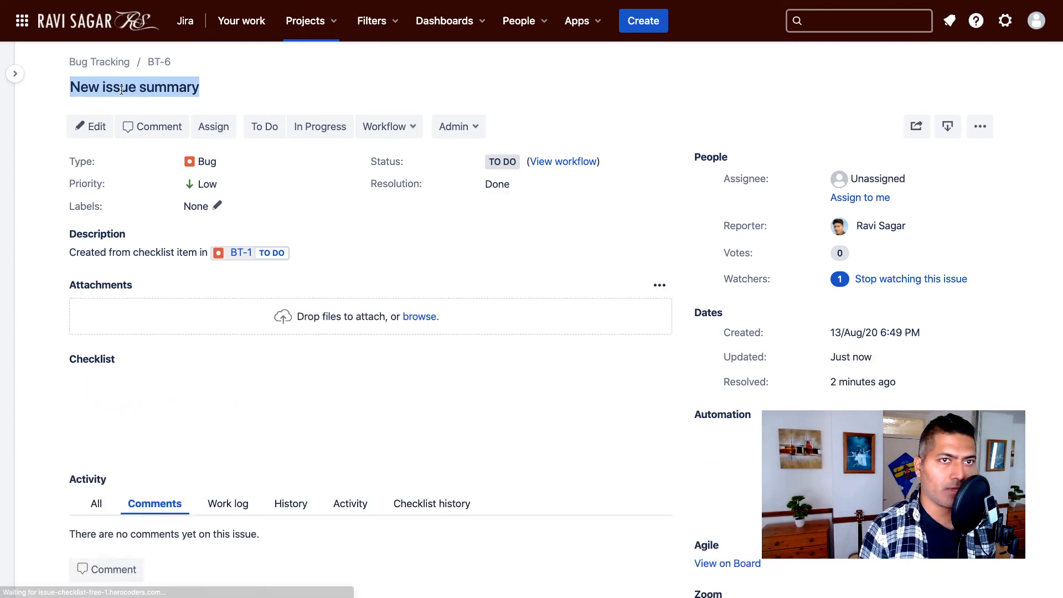
# - Return to the Script Console and open ScriptRunner's Browse page
pyautogui.hotkey('ctrl', 'Tab')
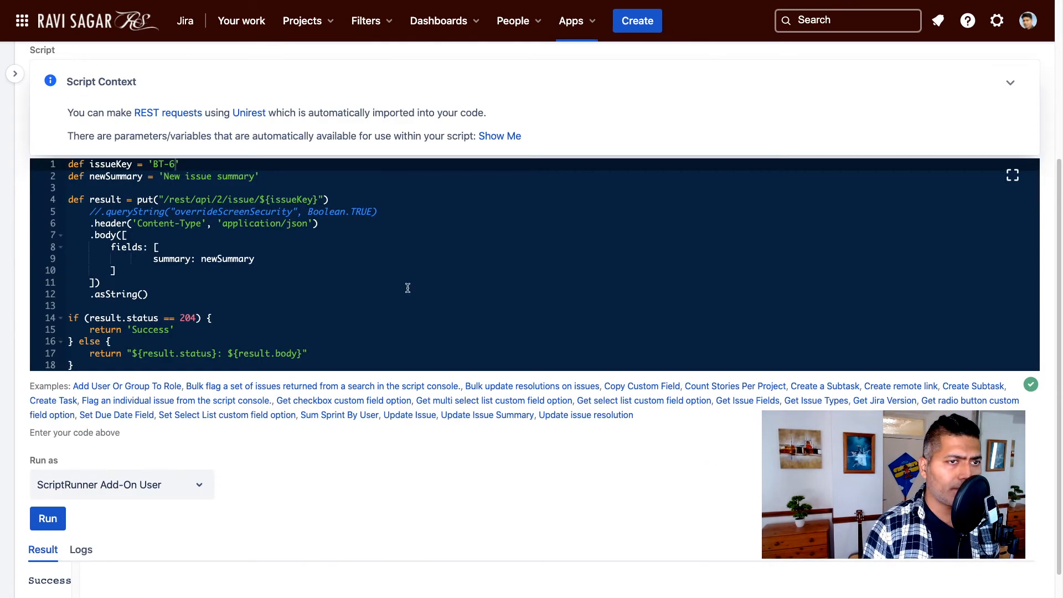
pyautogui.scroll(4, 333, 288)
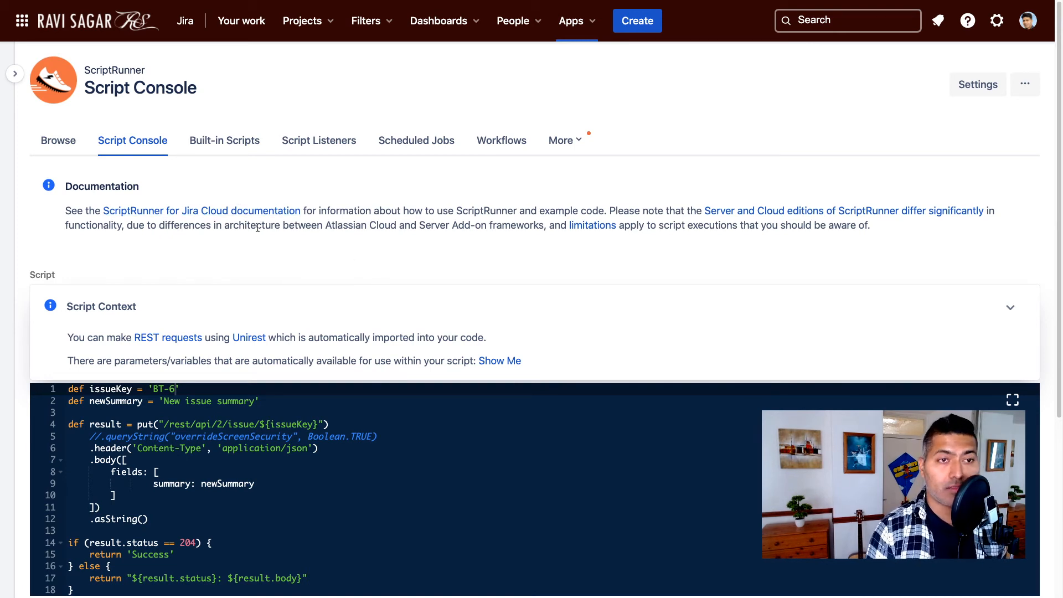
pyautogui.click(72, 144)
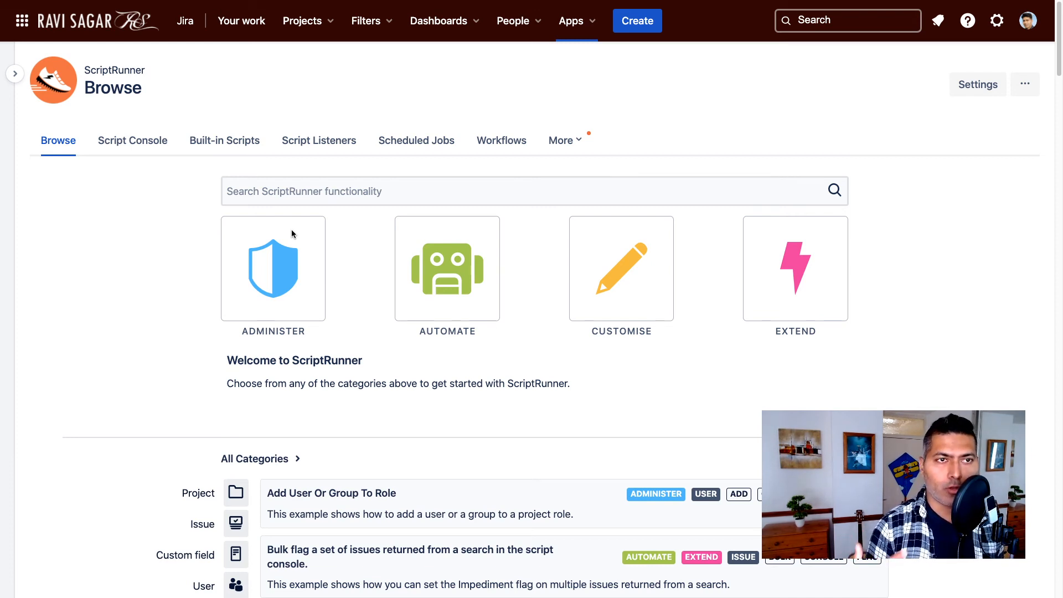
# - Leave the full-screen view and search the web for "jira rest api" in a new browser tab
pyautogui.press('super+shift+f')
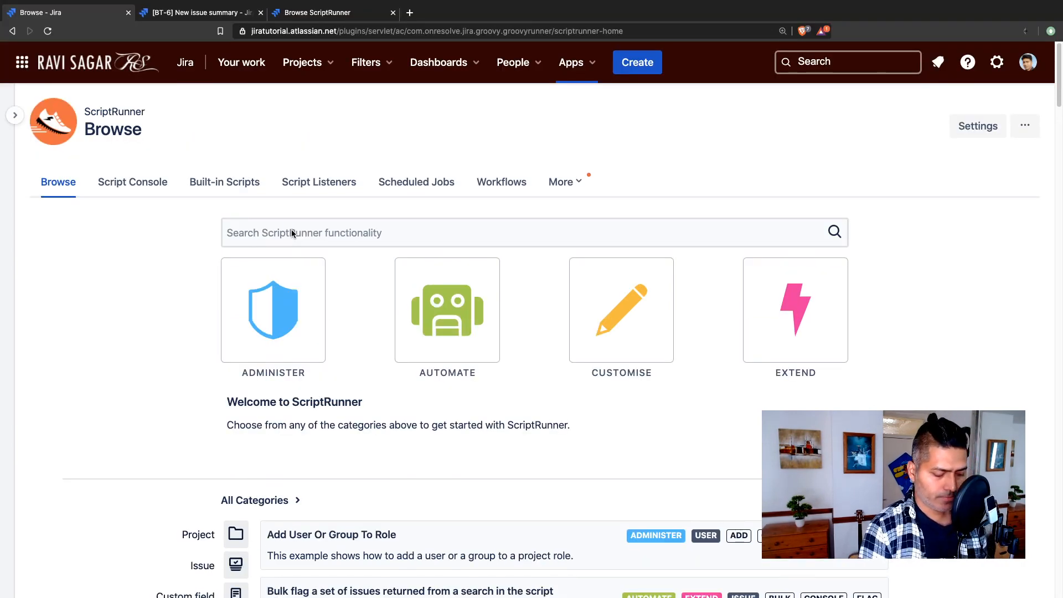
pyautogui.press('super+t')
pyautogui.write('jira rest')
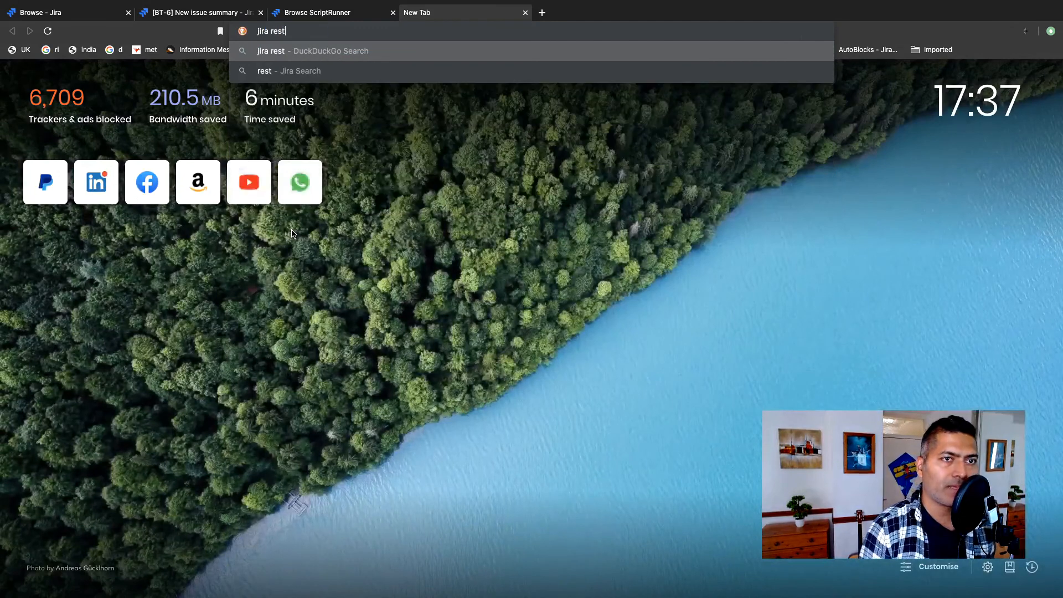
pyautogui.write(' api')
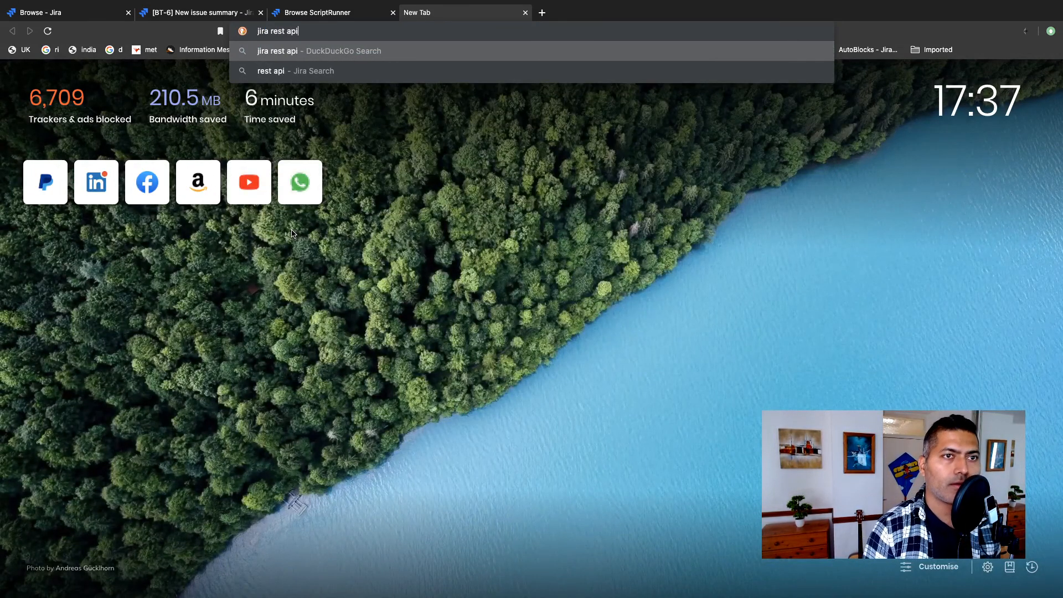
pyautogui.press('Return')
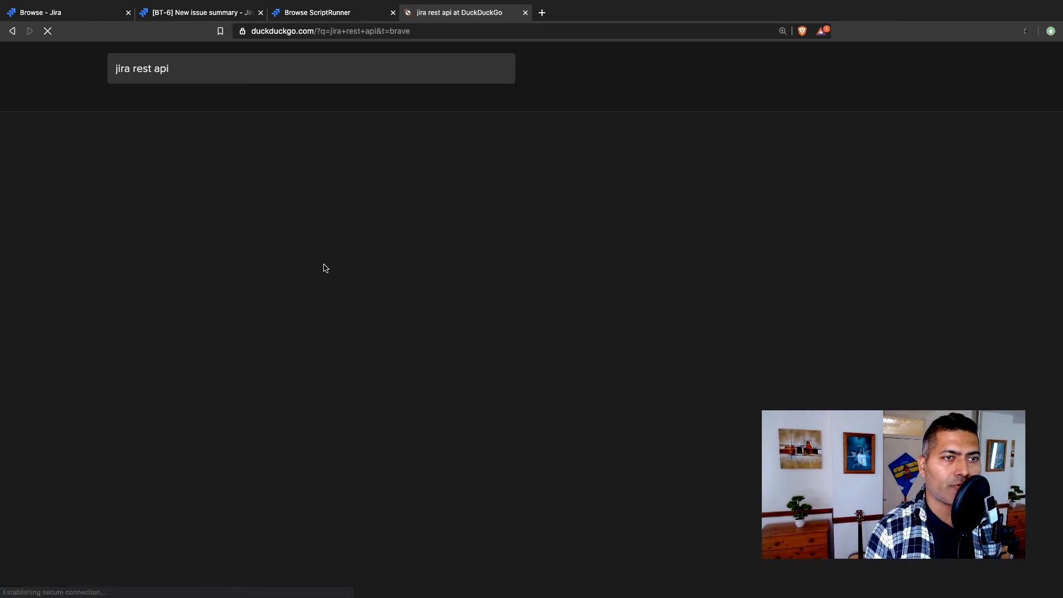
# - Look at the Jira Server REST APIs page, and open The Jira Software Cloud REST API from the search results instead
pyautogui.click(192, 171)
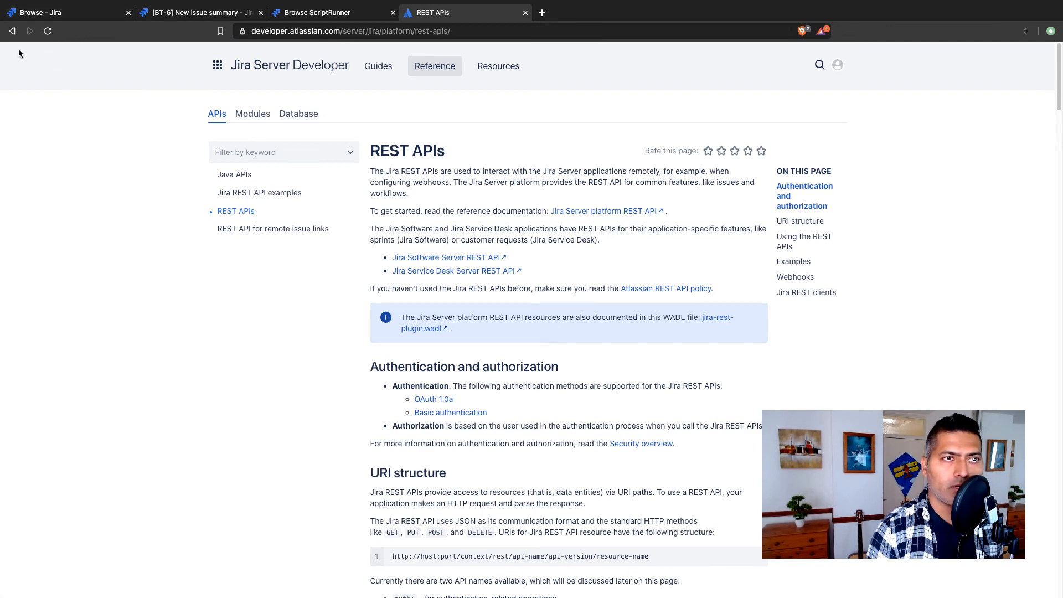
pyautogui.click(12, 31)
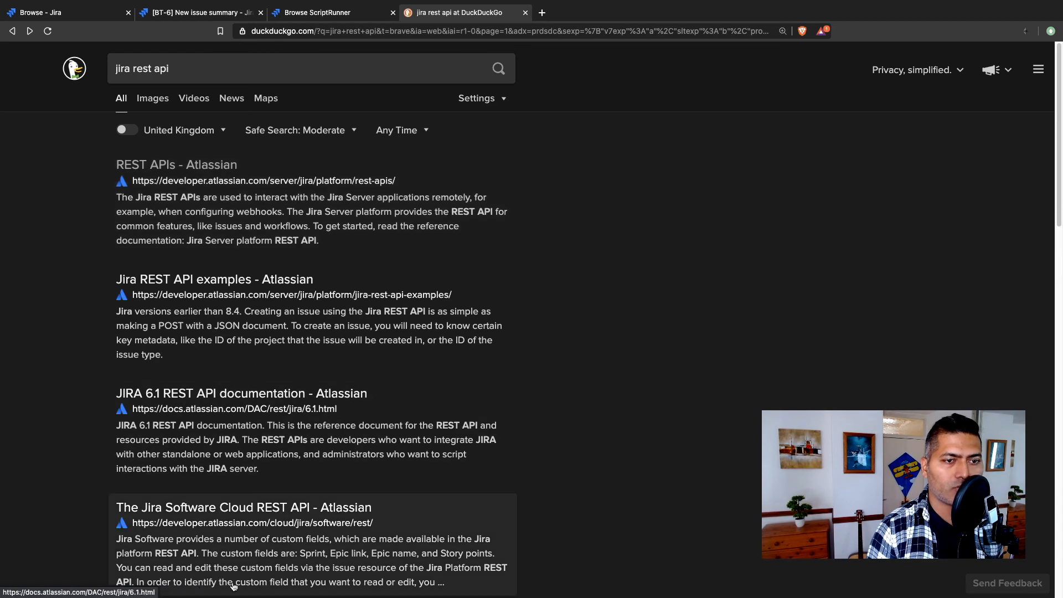
pyautogui.click(242, 508)
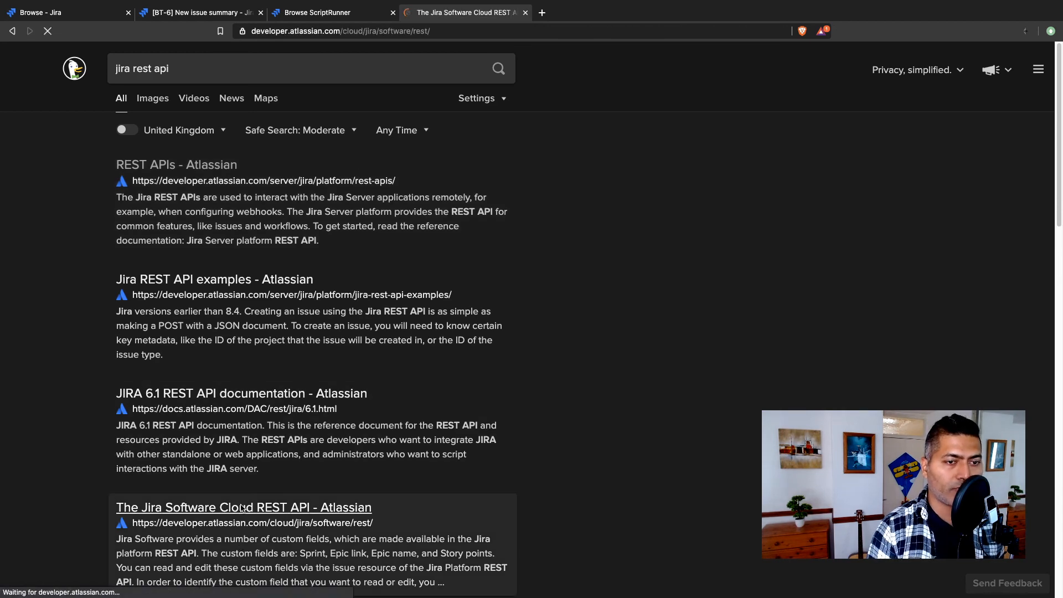
# - Enlarge the Jira Software Cloud REST API introduction and read its authentication, base URL and URI structure sections
pyautogui.scroll(-5, 412, 482)
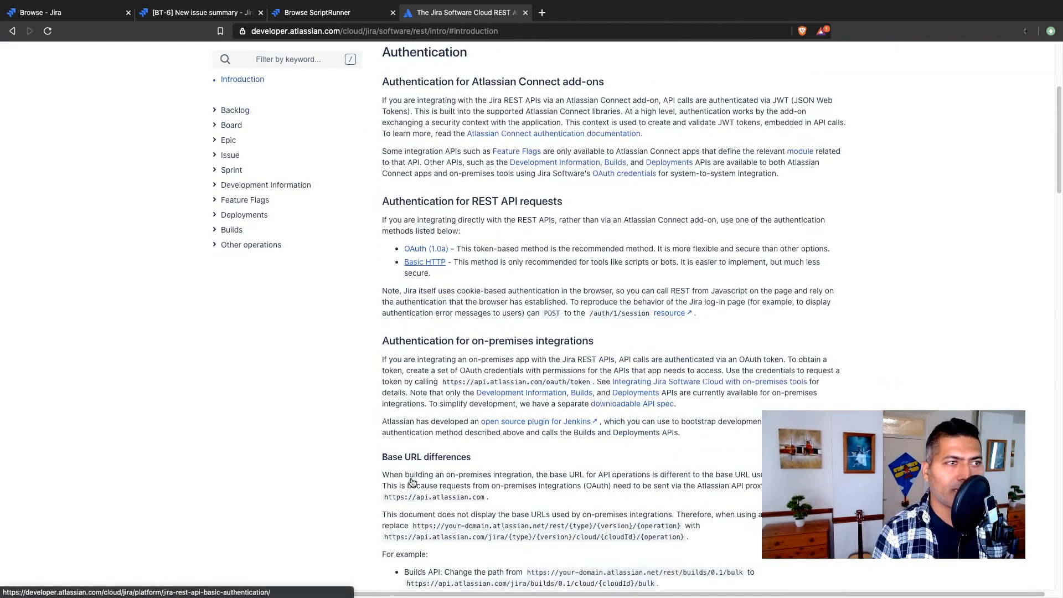
pyautogui.hotkey('ctrl', '+')
pyautogui.hotkey('ctrl', '+')
pyautogui.scroll(5, 412, 482)
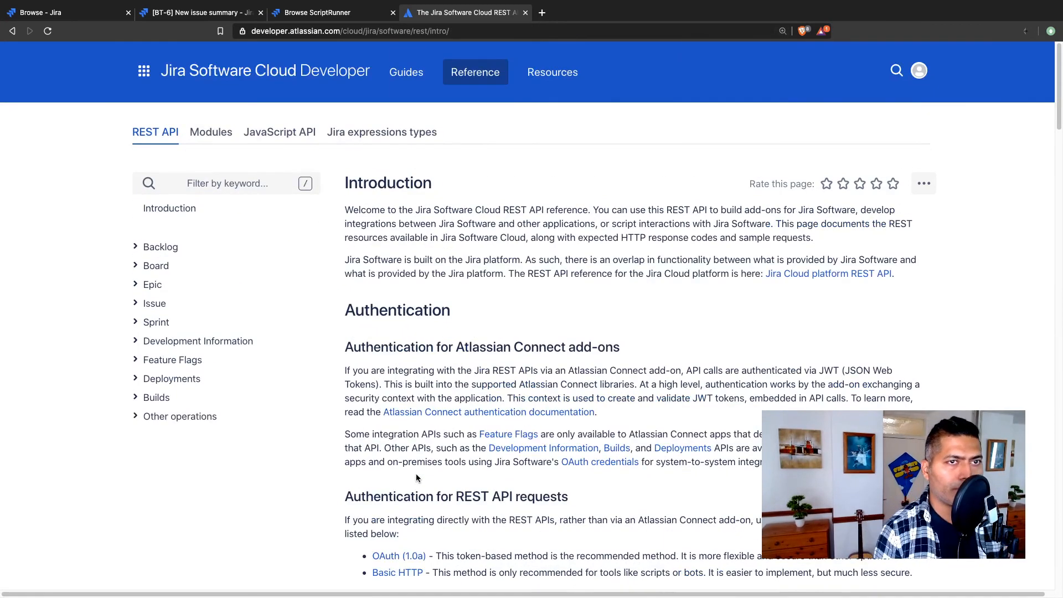
pyautogui.scroll(-10, 416, 474)
pyautogui.scroll(6, 415, 474)
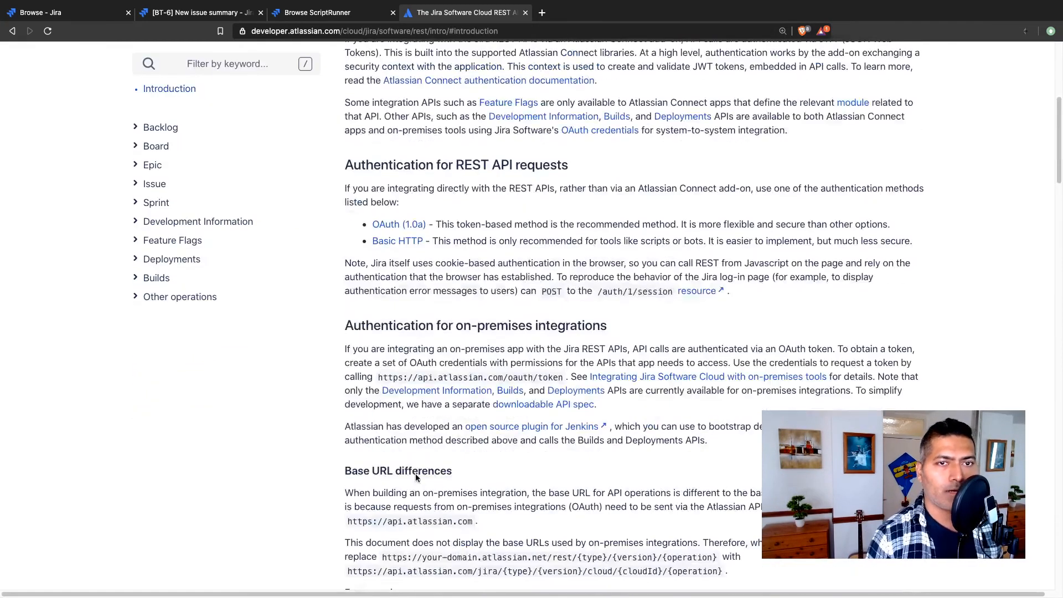
pyautogui.scroll(-4, 425, 468)
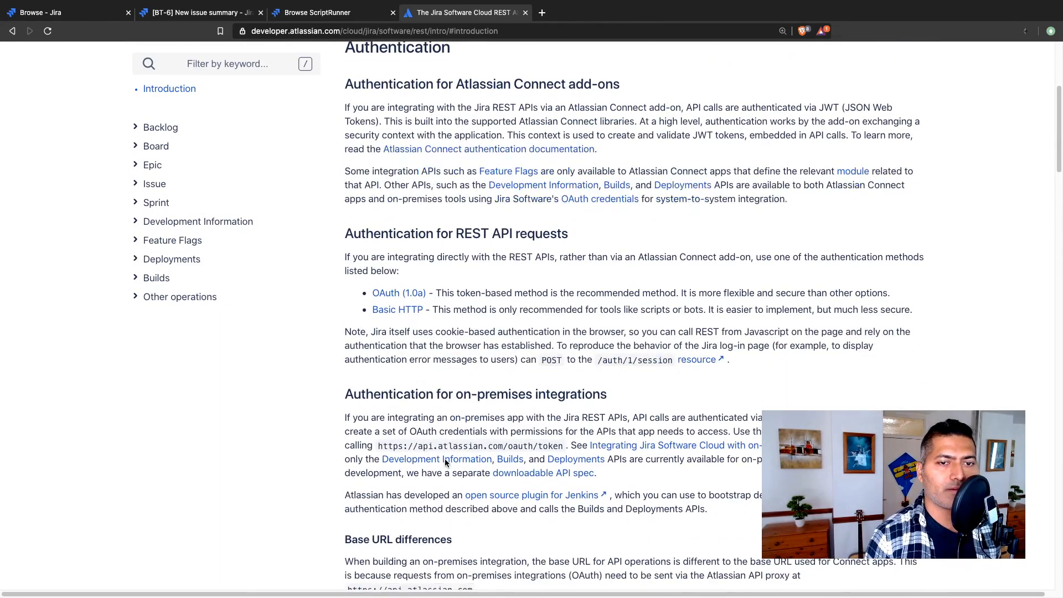
pyautogui.scroll(-6, 481, 438)
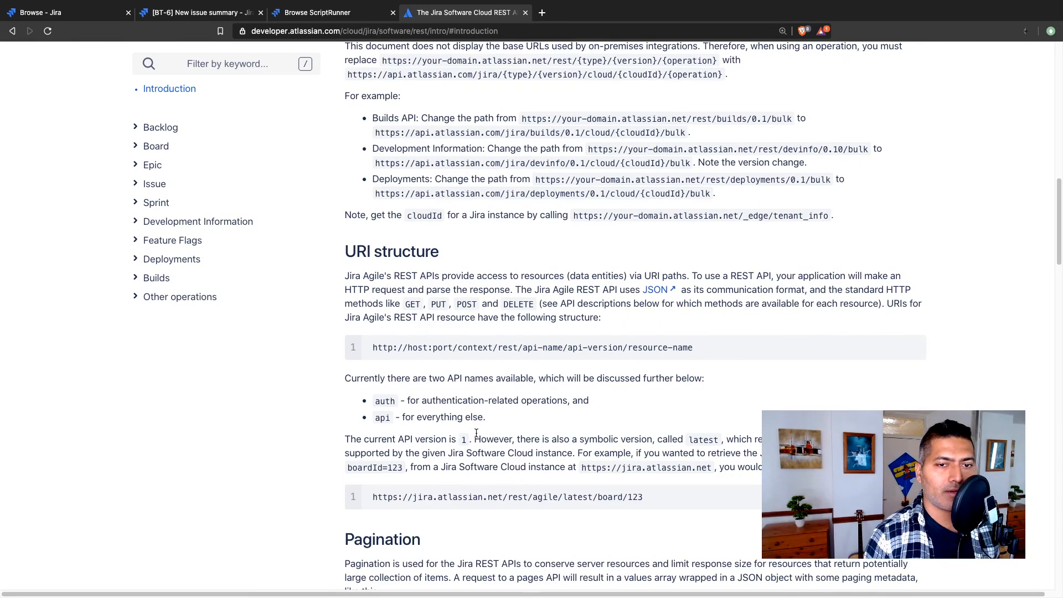
pyautogui.scroll(-7, 498, 454)
pyautogui.scroll(20, 504, 461)
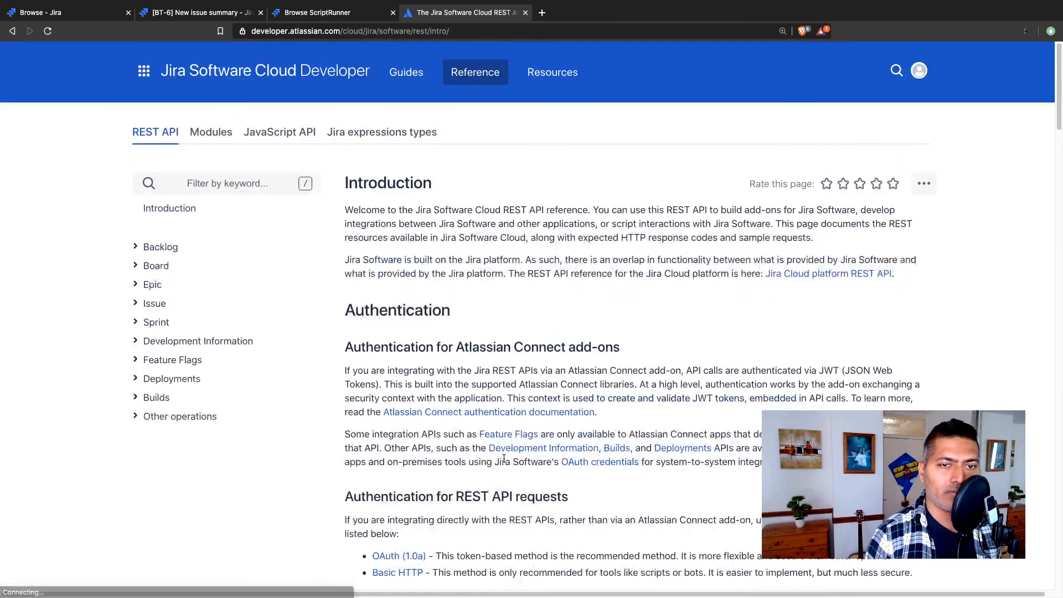
pyautogui.scroll(-5, 503, 459)
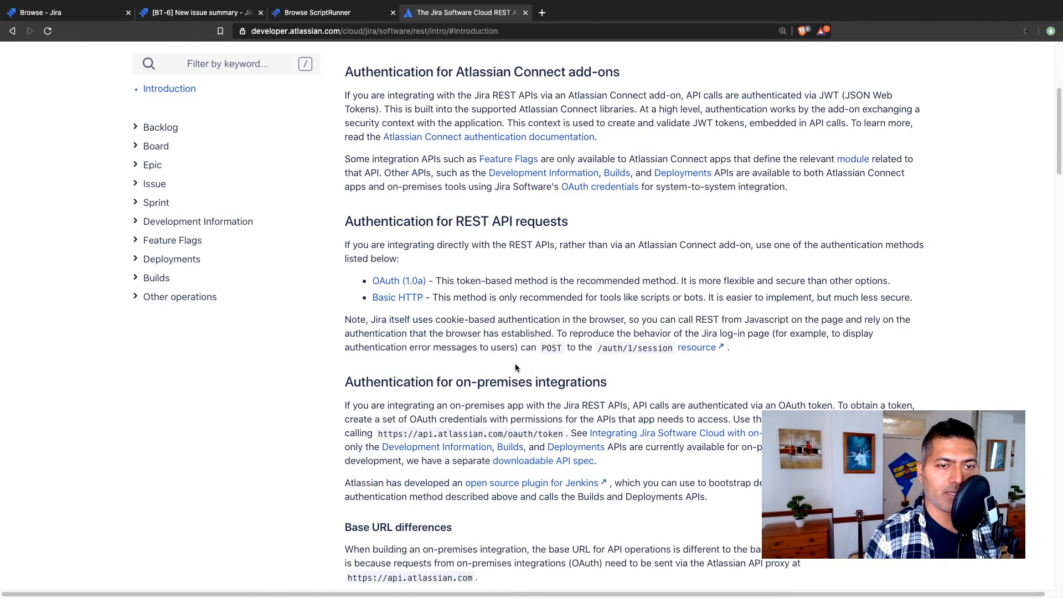
pyautogui.scroll(-5, 453, 320)
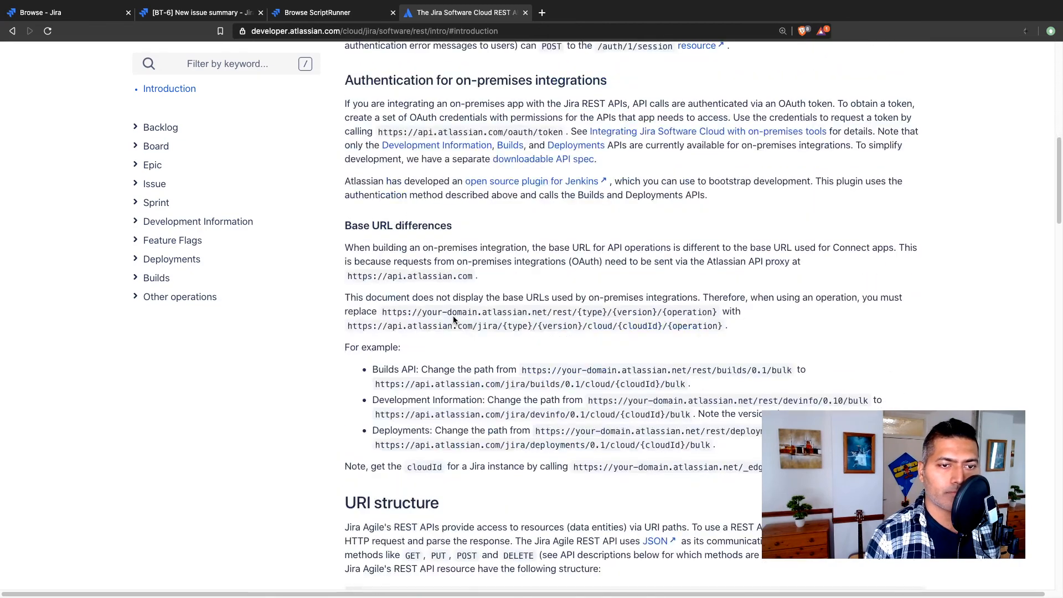
# - Open the linked Jira Cloud platform REST API reference and look through its introduction and list of resource groups, including the issue-related ones
pyautogui.scroll(15, 453, 316)
pyautogui.click(829, 274)
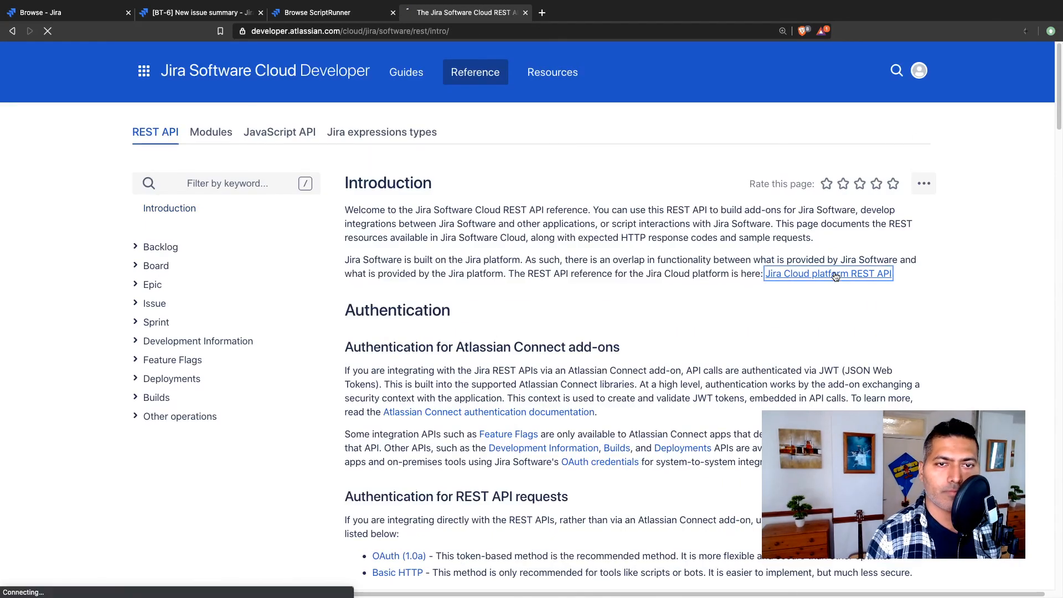
pyautogui.scroll(-12, 431, 327)
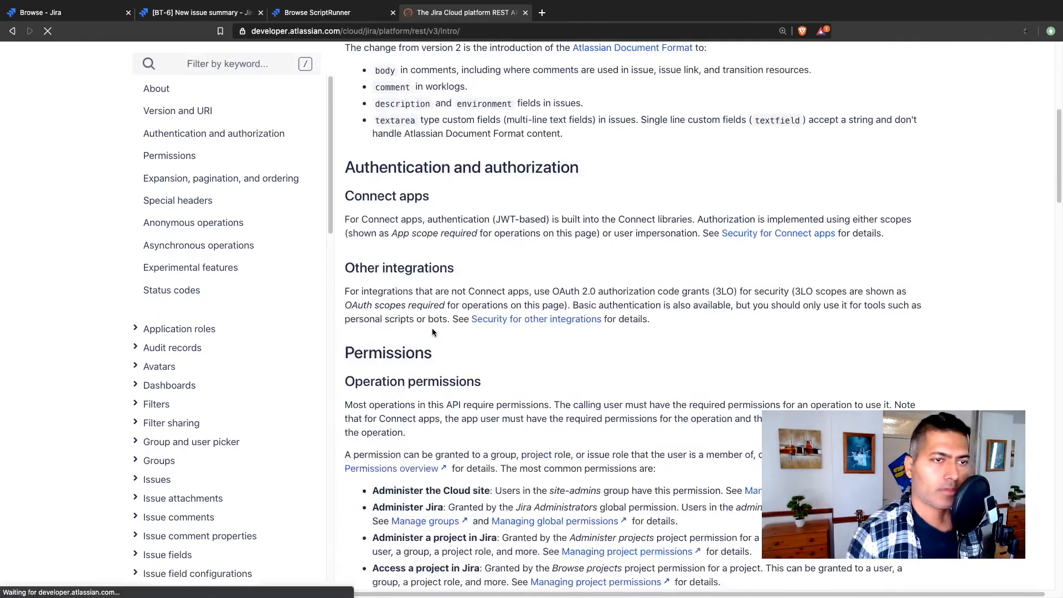
pyautogui.scroll(-5, 139, 363)
pyautogui.scroll(-10, 171, 370)
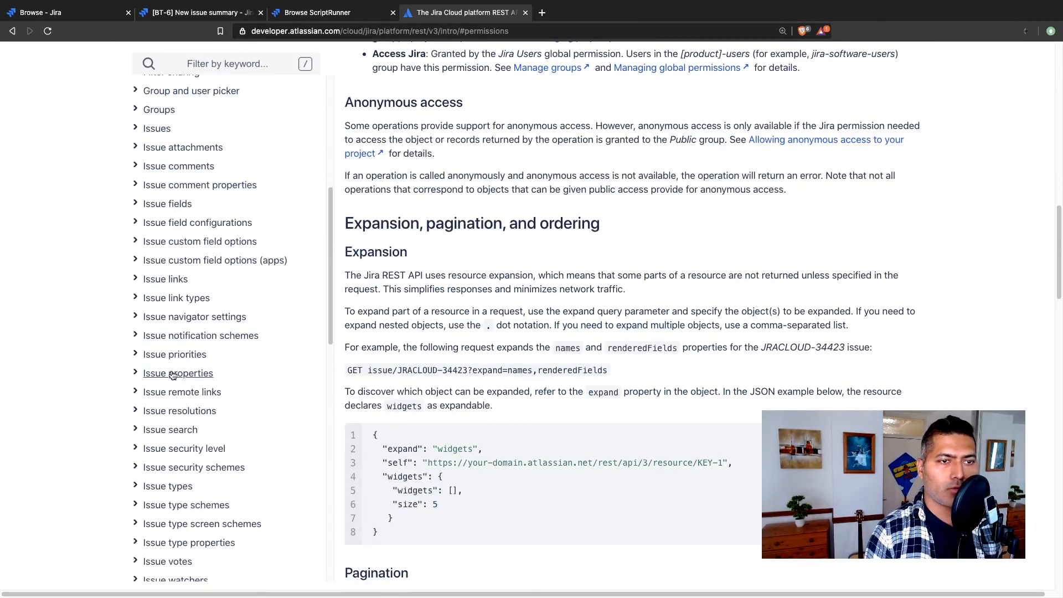
pyautogui.scroll(1, 209, 356)
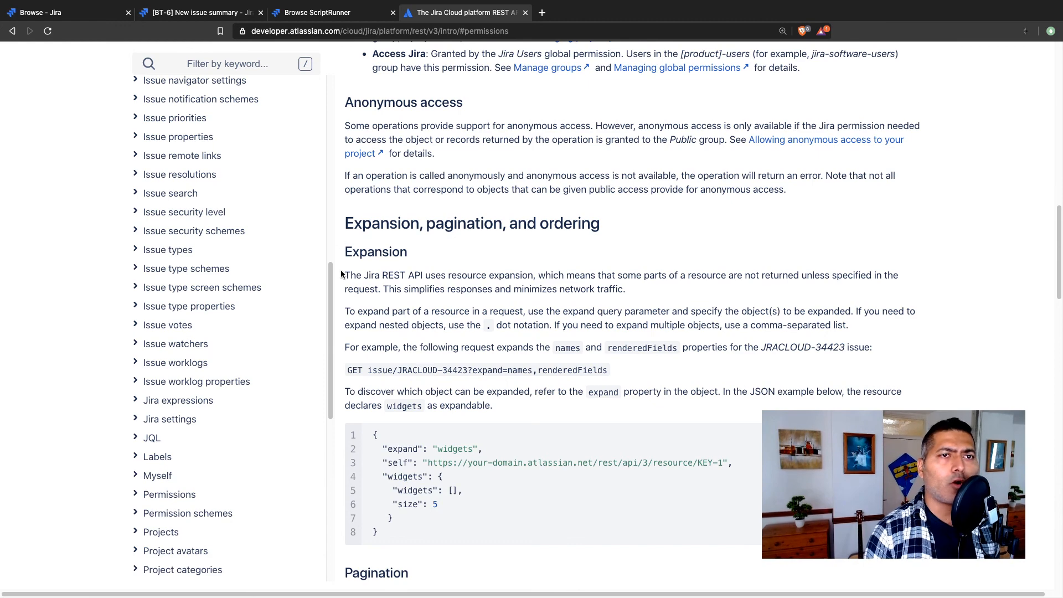
pyautogui.scroll(10, 313, 220)
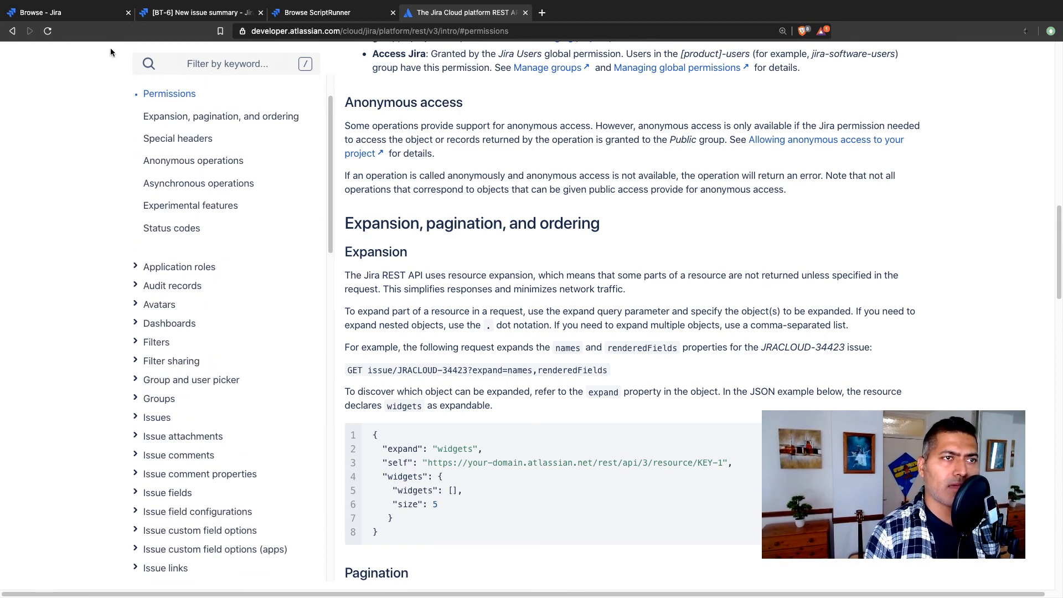
# - Leave the API documentation, glance at the BT-6 issue page, and return to ScriptRunner's Browse page in Jira
pyautogui.click(222, 17)
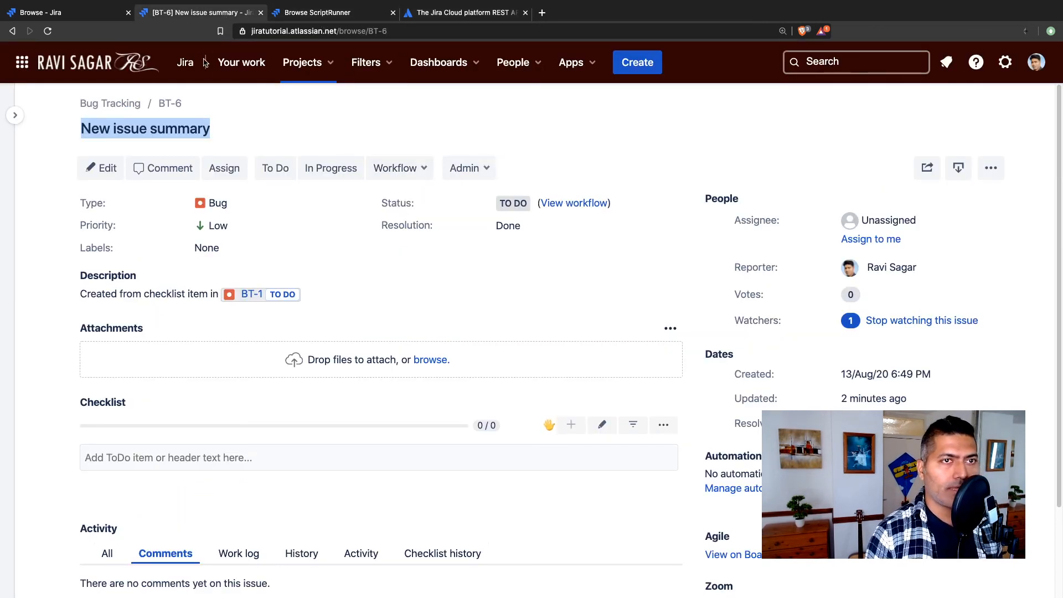
pyautogui.click(66, 13)
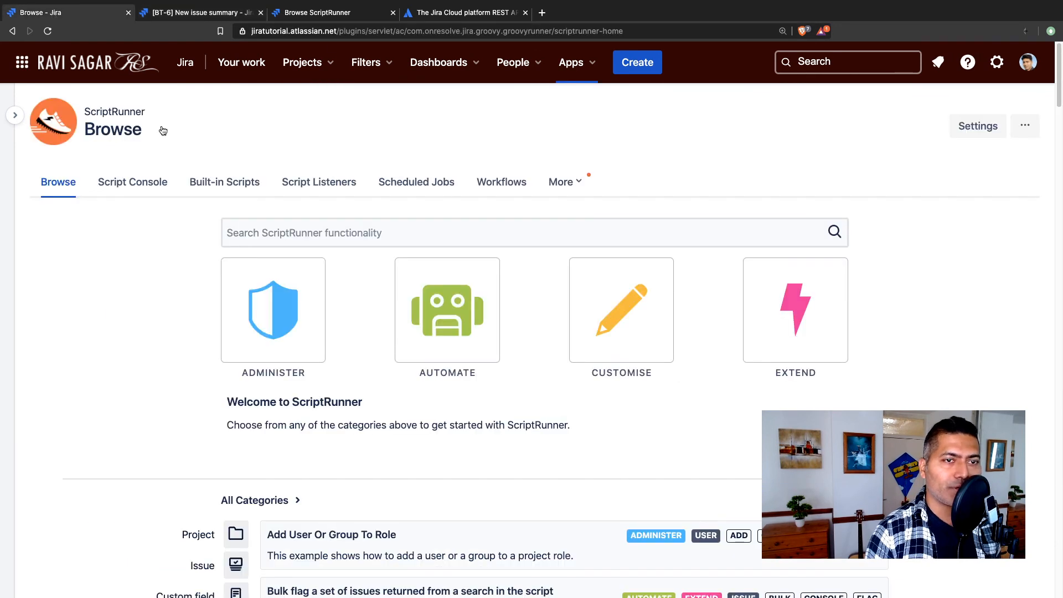